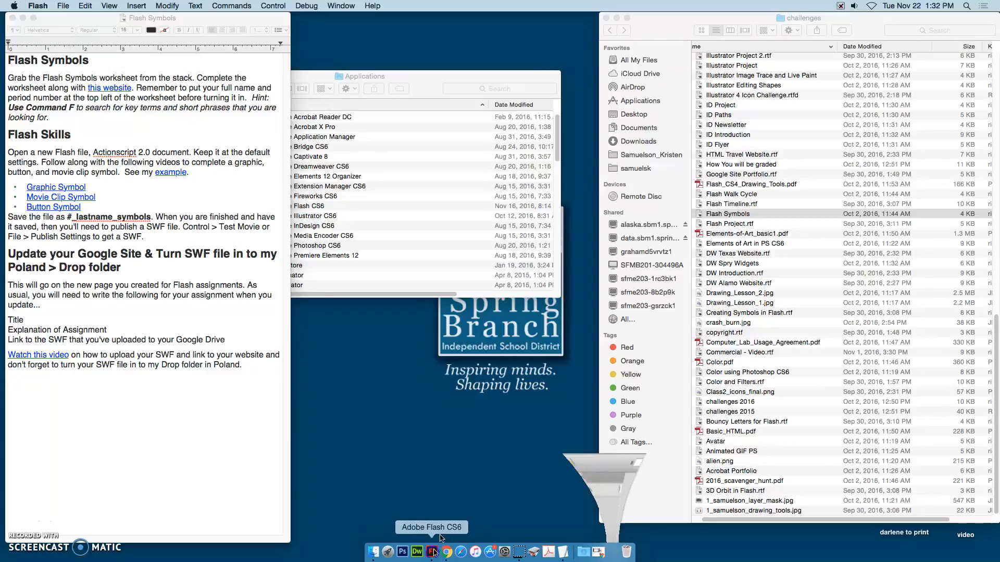
click(169, 6)
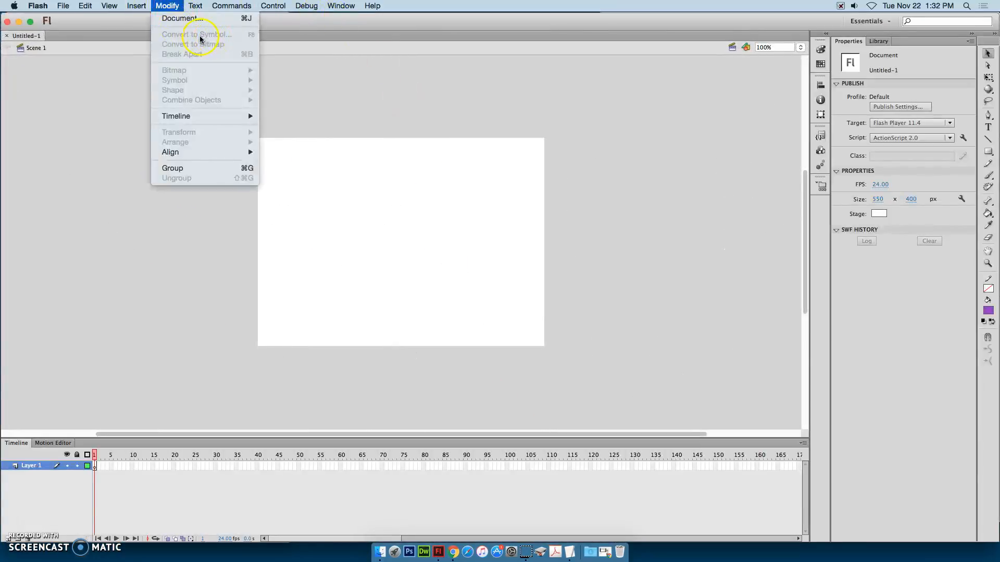
click(366, 29)
click(31, 22)
click(63, 46)
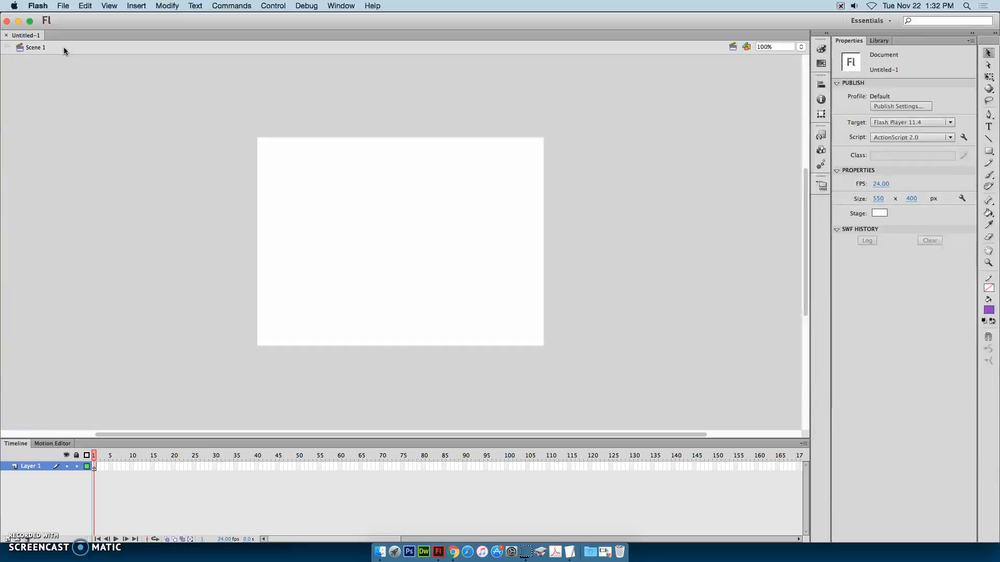
click(878, 40)
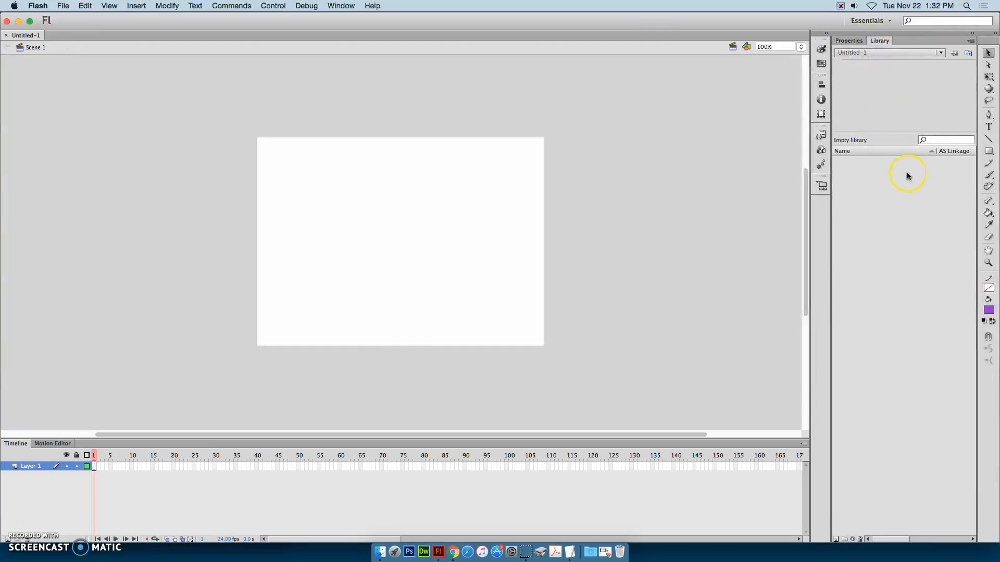
click(850, 42)
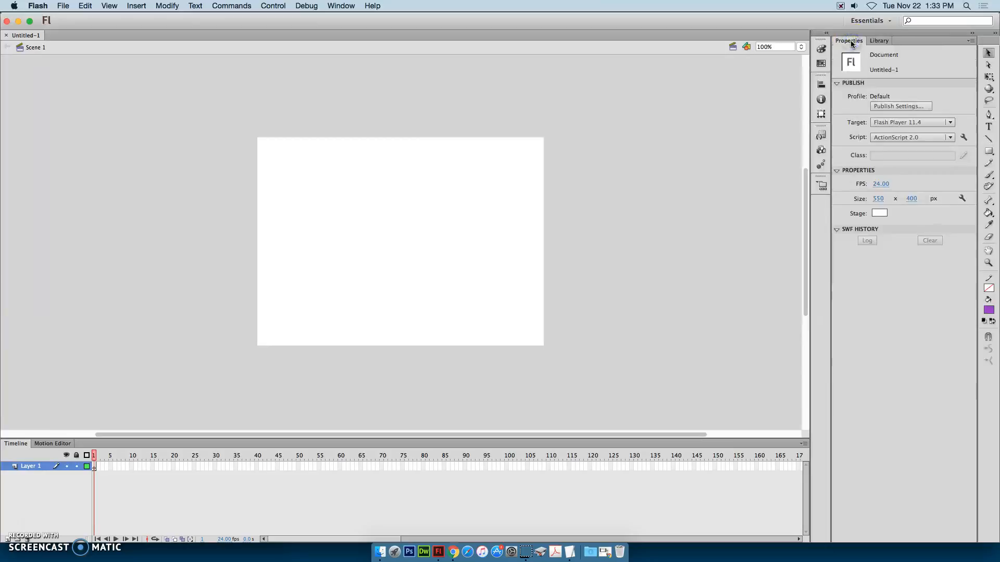
click(860, 35)
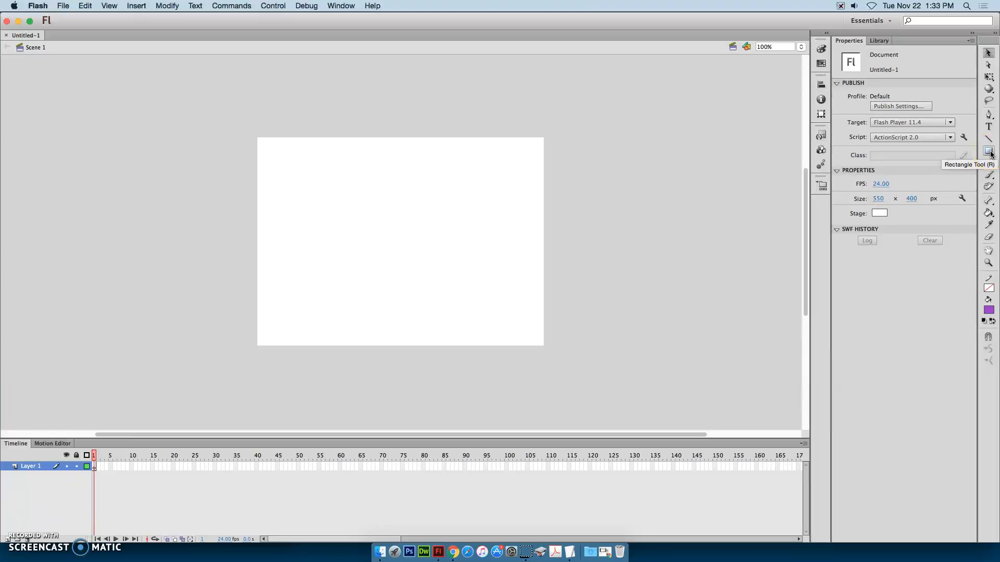
Activate the Oval tool and set its fill color to light yellow (#FFFF66)
drag(991, 154, 949, 164)
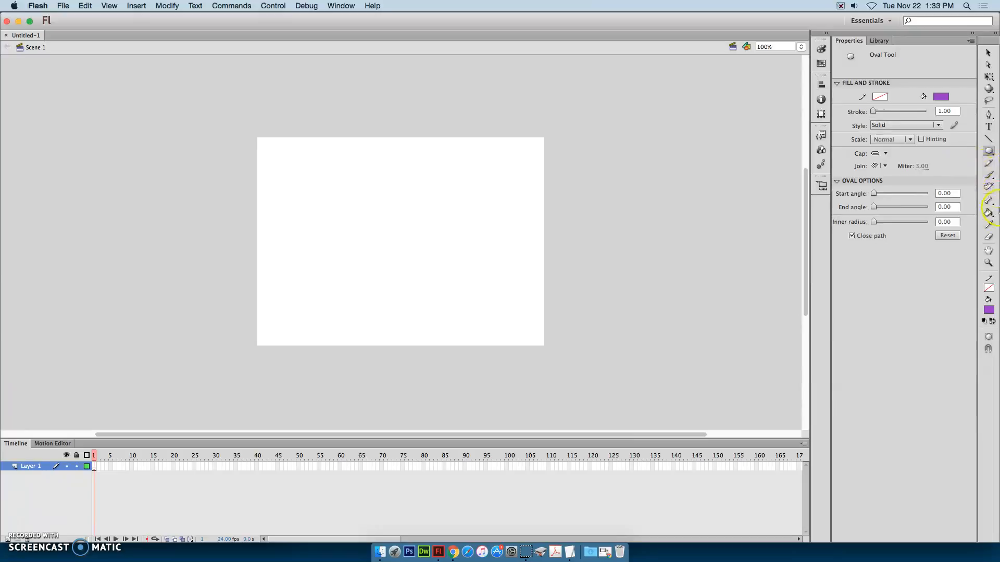
click(989, 311)
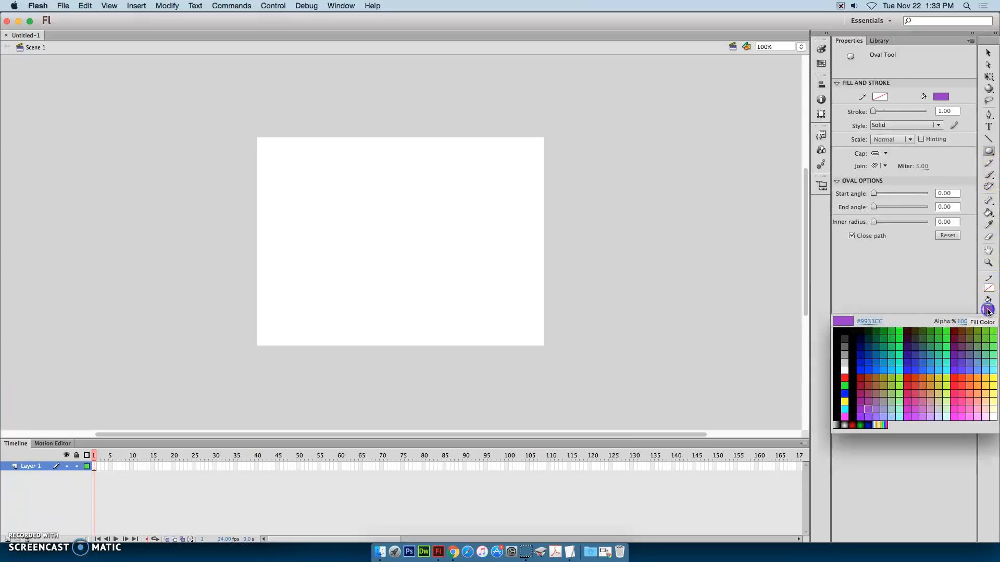
click(992, 396)
click(988, 310)
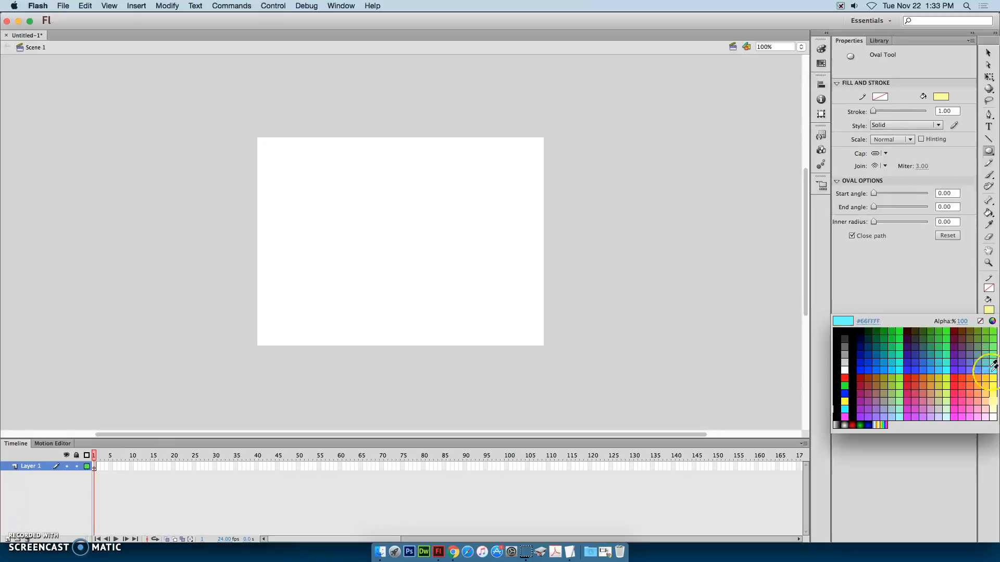
click(996, 391)
Give the Oval tool a black stroke color and a stroke height of 0.5
click(989, 288)
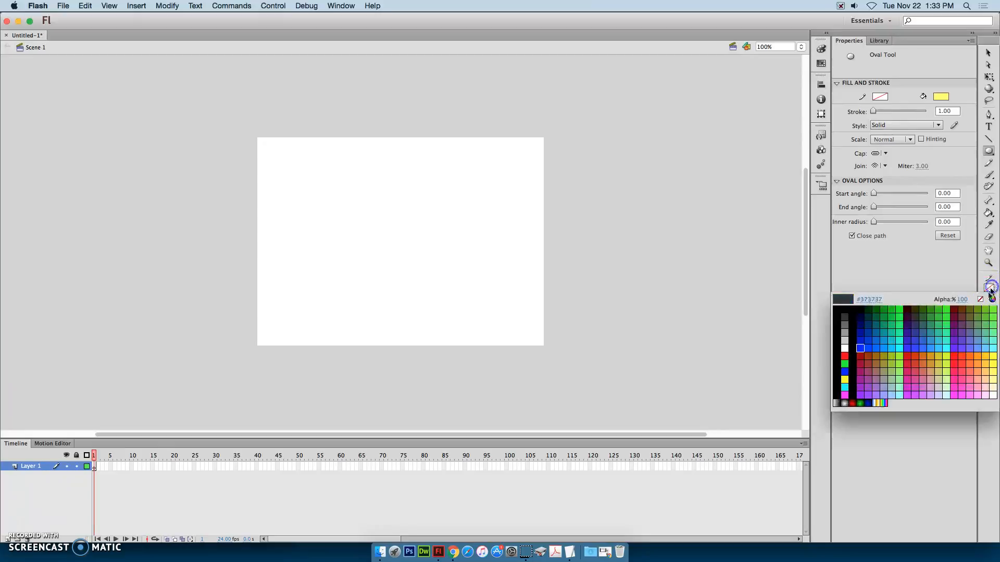
click(850, 313)
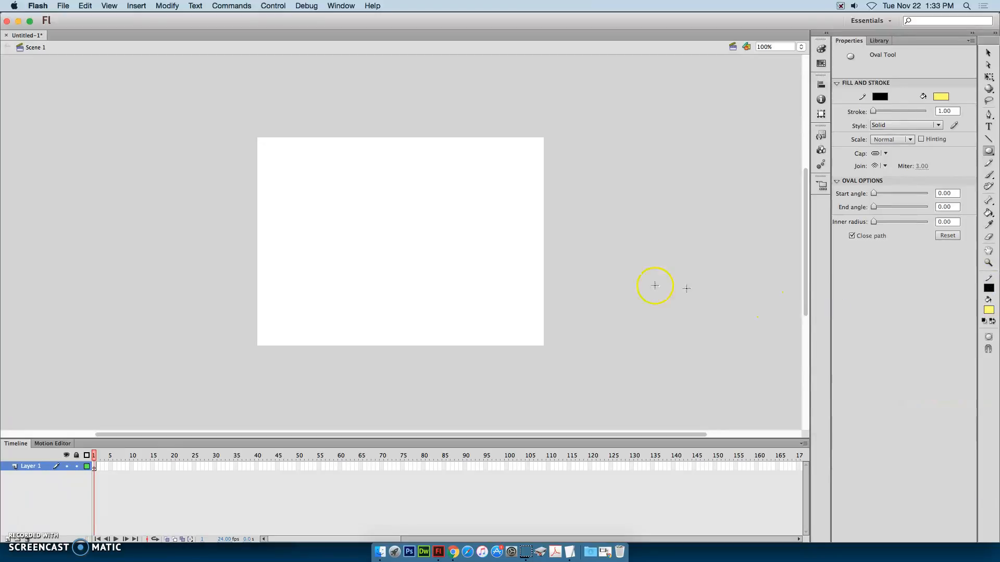
click(940, 111)
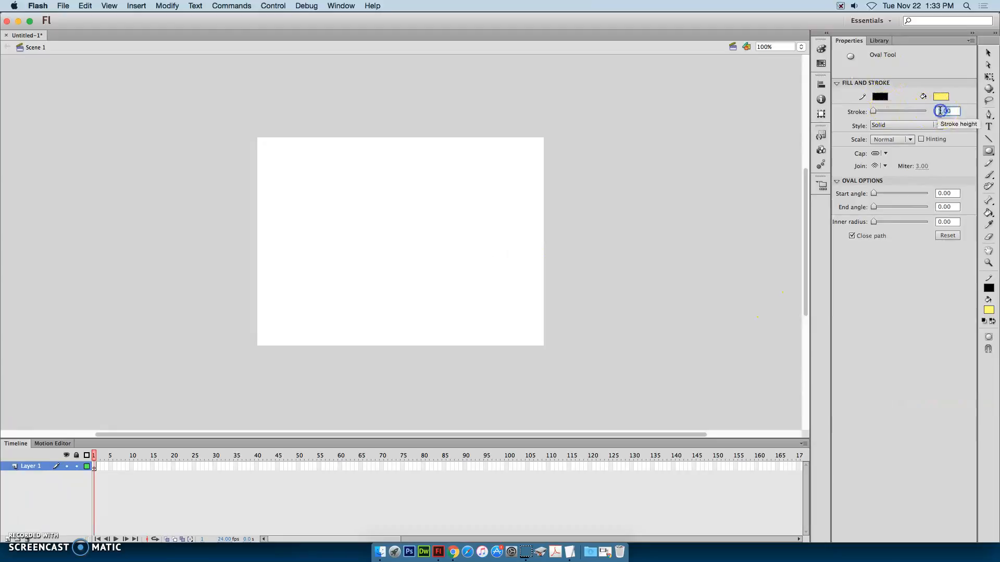
text(0.5)
key(Return)
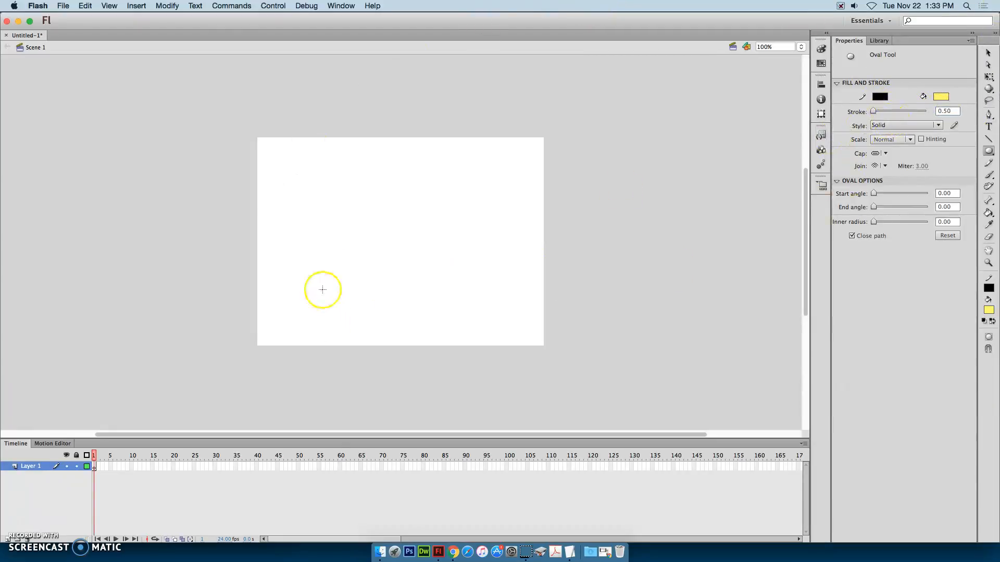
Draw a wide horizontal oval about 238 by 77 px near the middle of the stage, check its selection and deselect it
drag(328, 225, 453, 266)
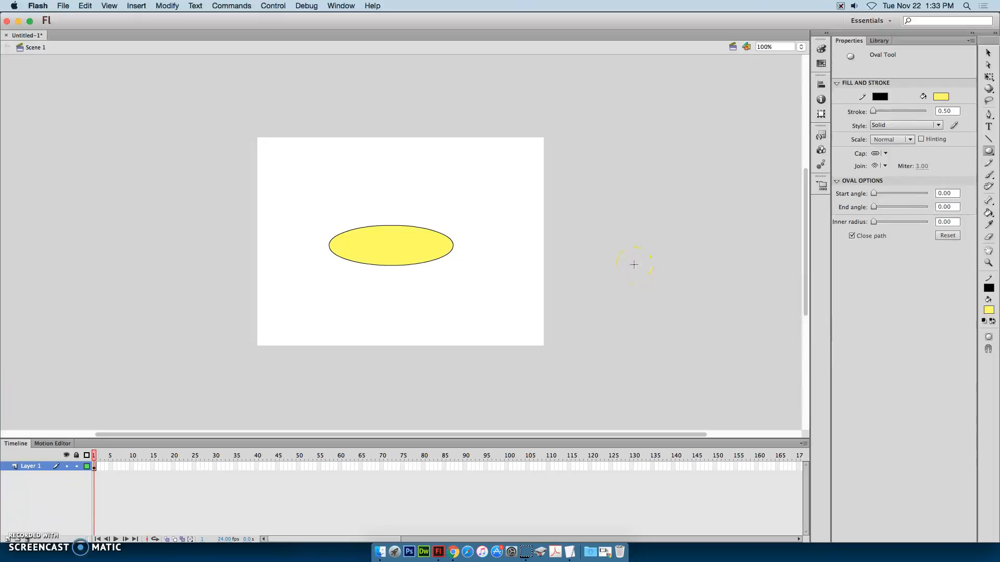
click(988, 52)
double_click(415, 245)
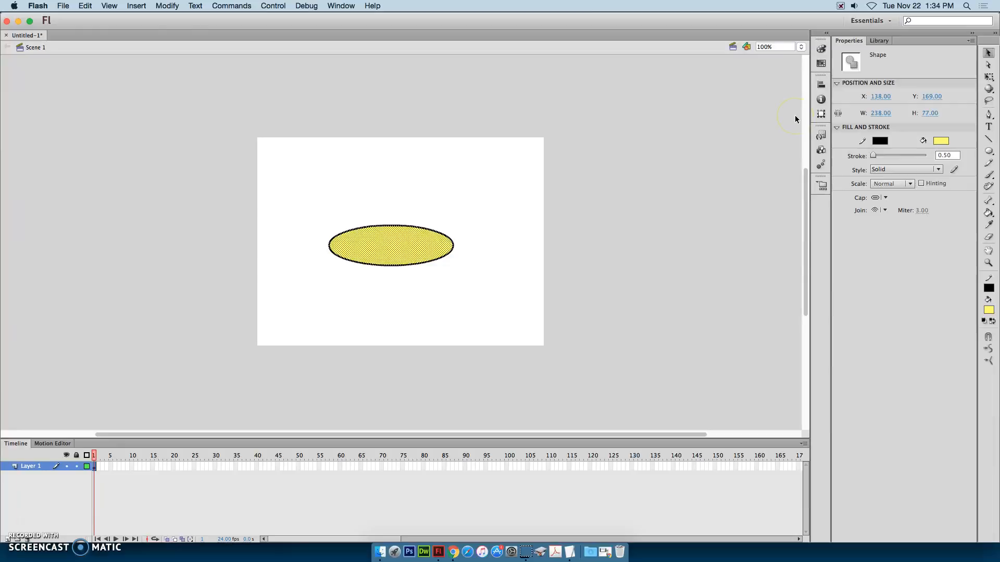
click(990, 53)
click(769, 219)
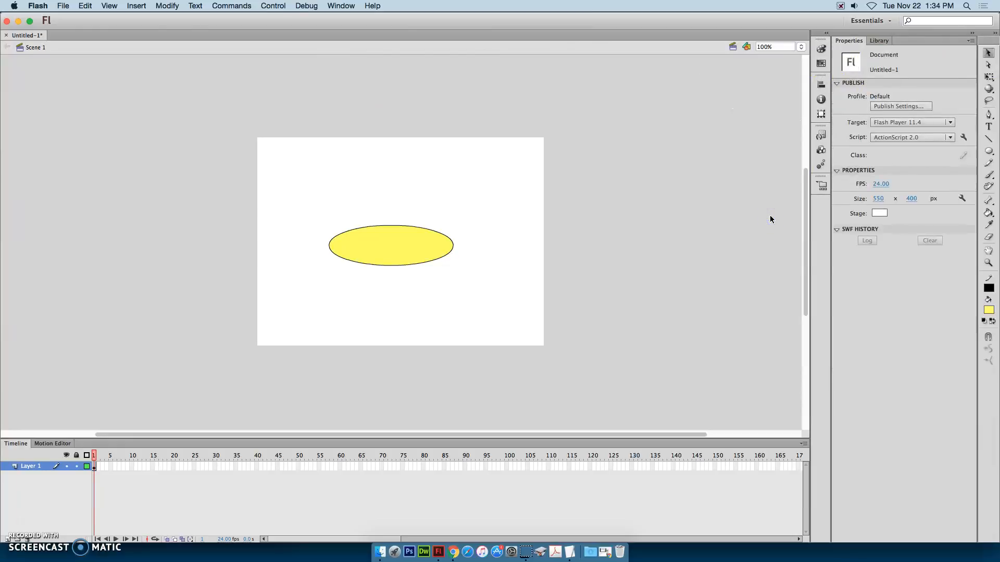
Try a vertical black stripe across the left part of the oval using the Line tool with stroke 5, and undo it
click(989, 140)
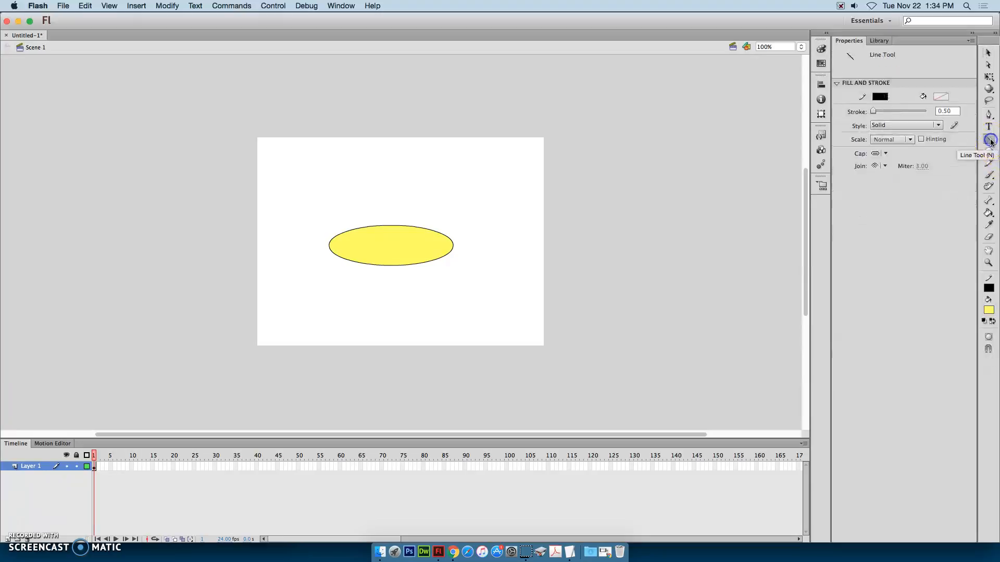
click(945, 111)
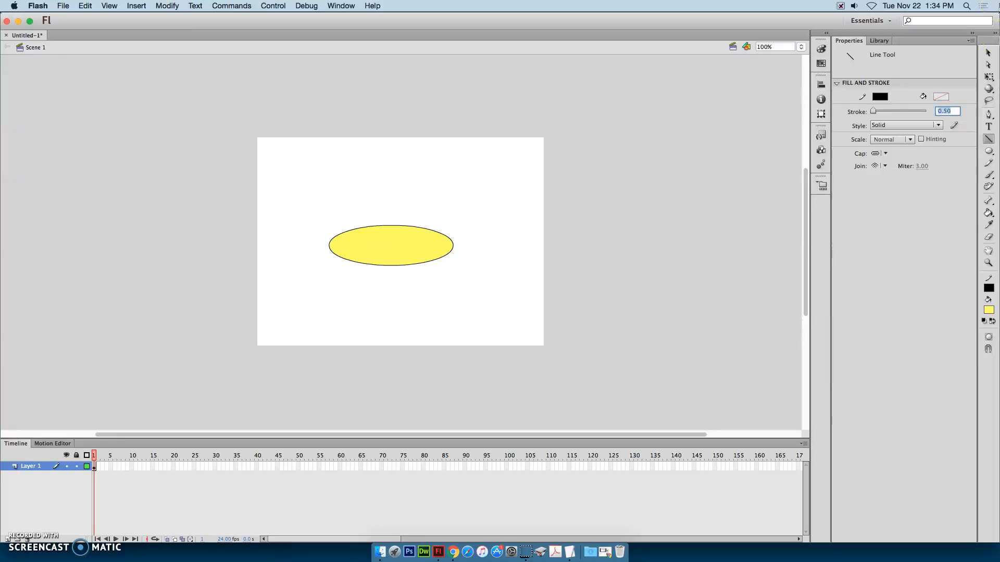
key(Return)
drag(354, 229, 354, 262)
key(super+equal)
key(super+equal)
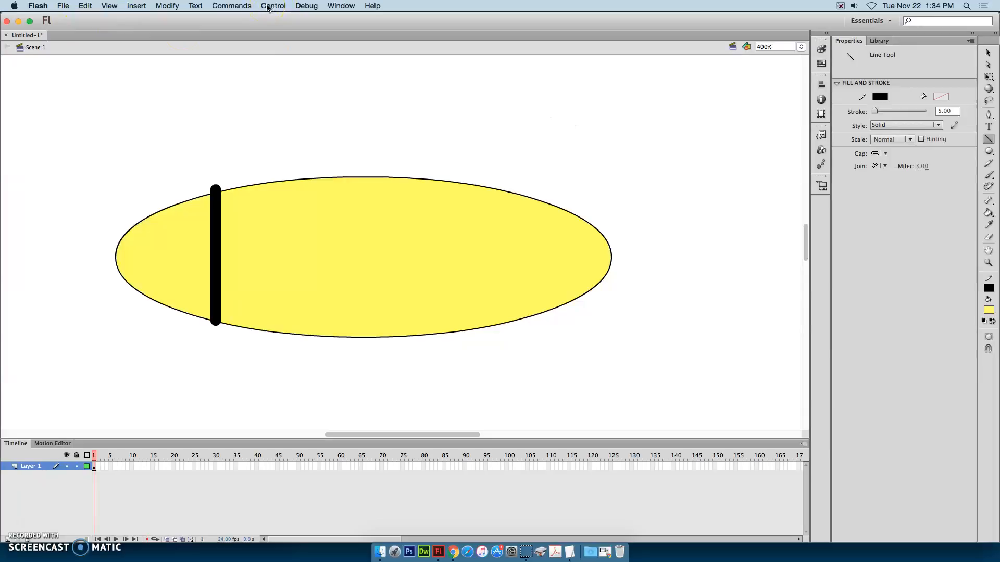
key(super+z)
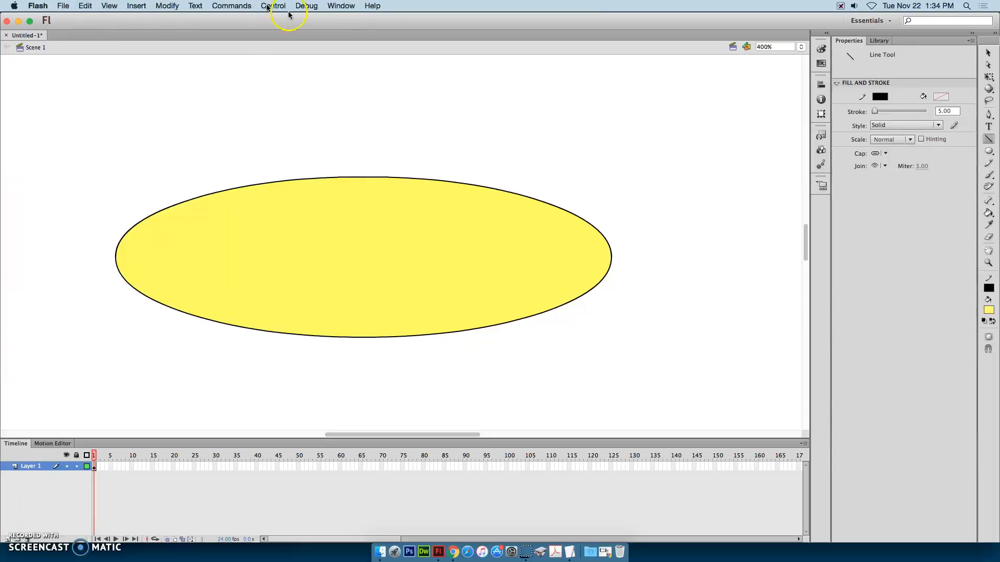
Select the oval's yellow fill and set the Brush tool to paint only within the selection at the largest brush size
click(991, 176)
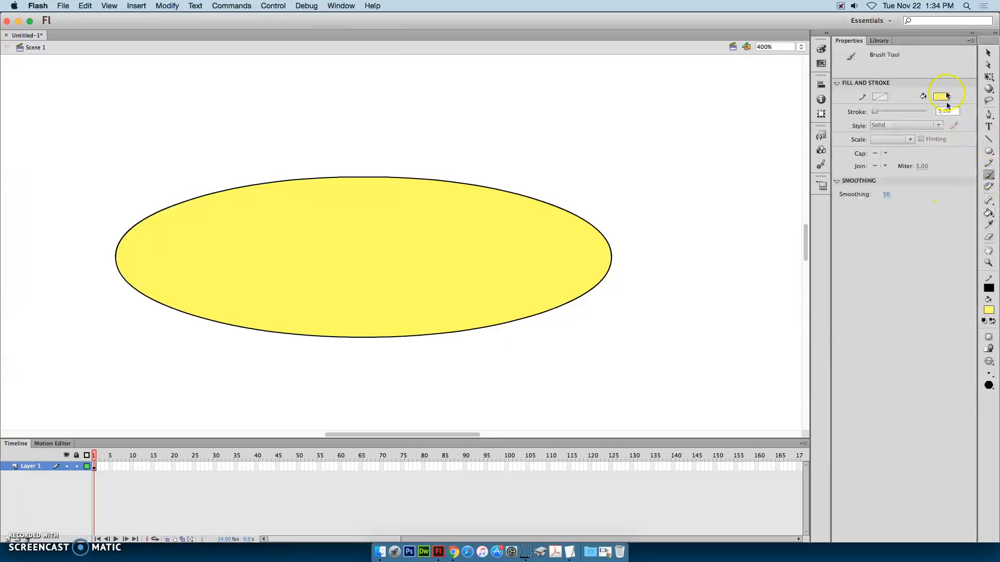
click(985, 54)
click(480, 235)
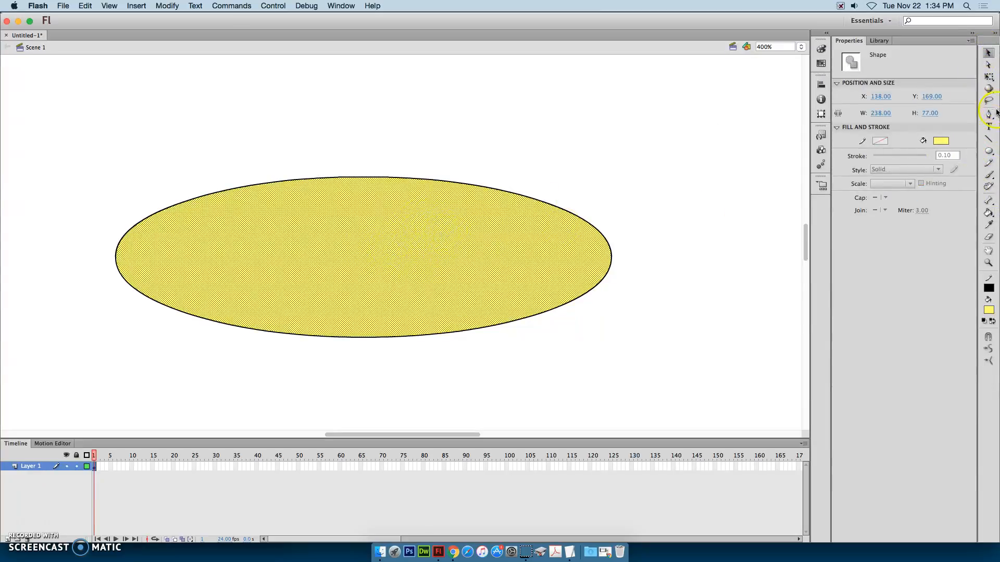
click(989, 176)
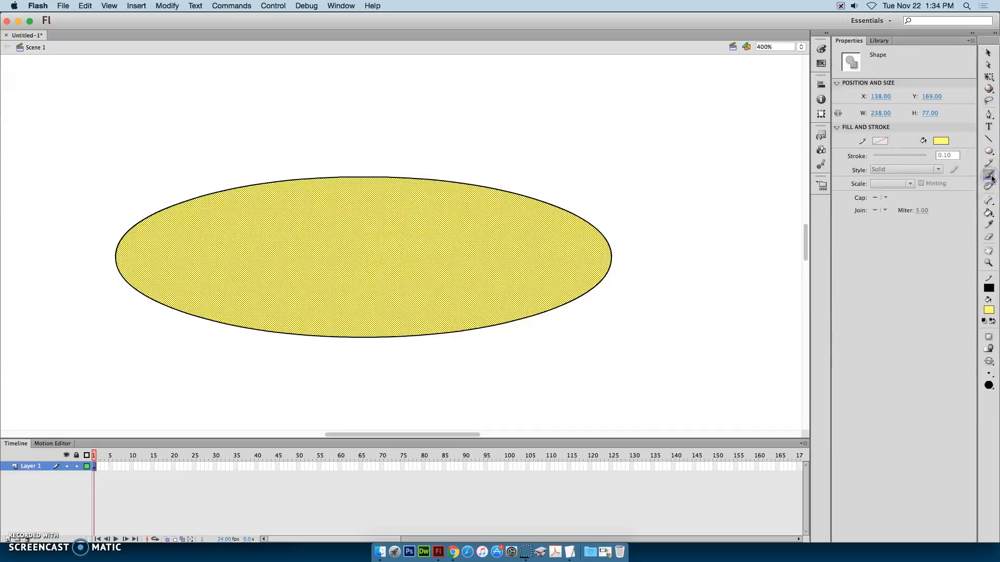
click(989, 364)
click(951, 394)
click(988, 373)
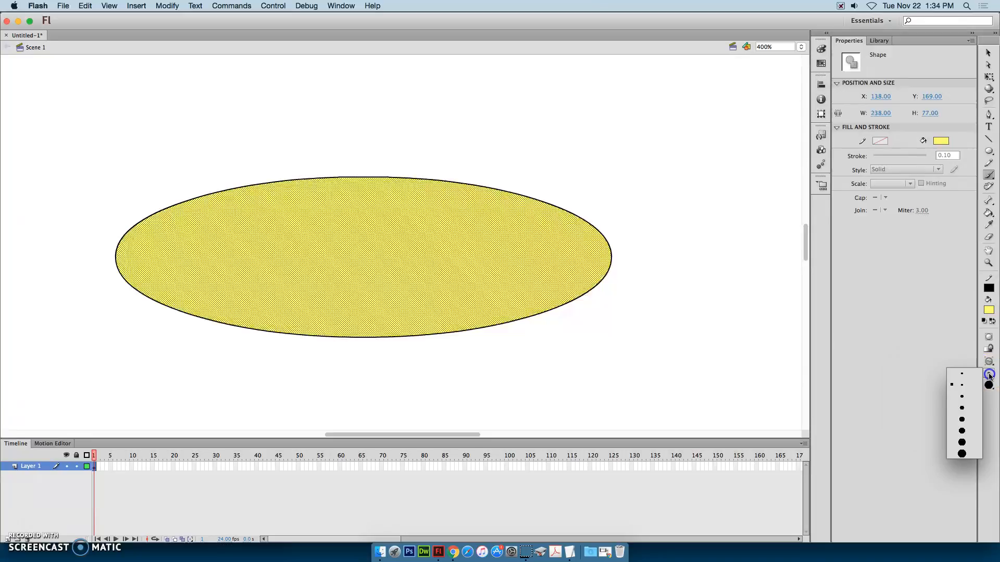
click(976, 454)
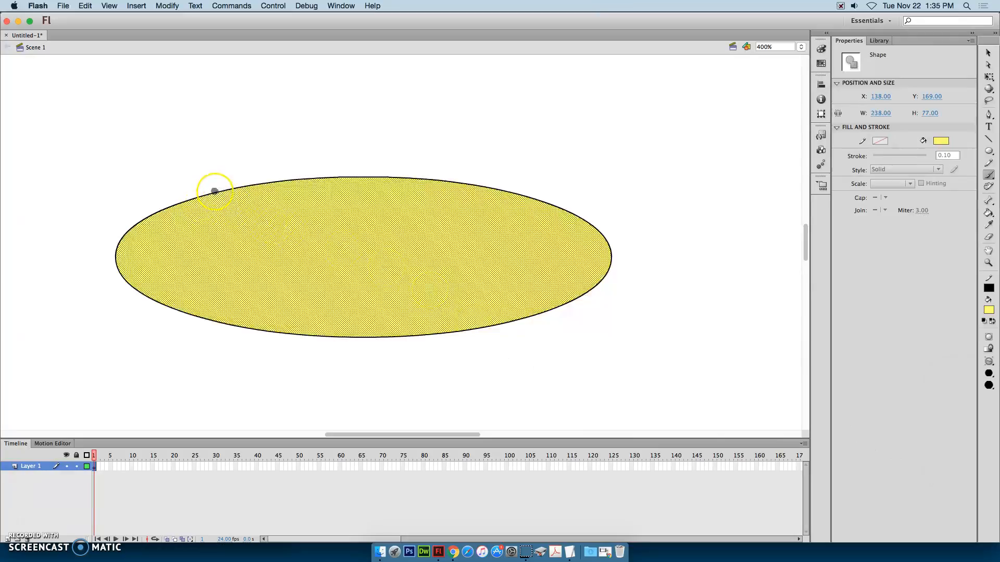
Set the brush color to black and paint six evenly spaced vertical stripes across the oval, from its left end to past the middle
drag(210, 185, 222, 397)
click(989, 310)
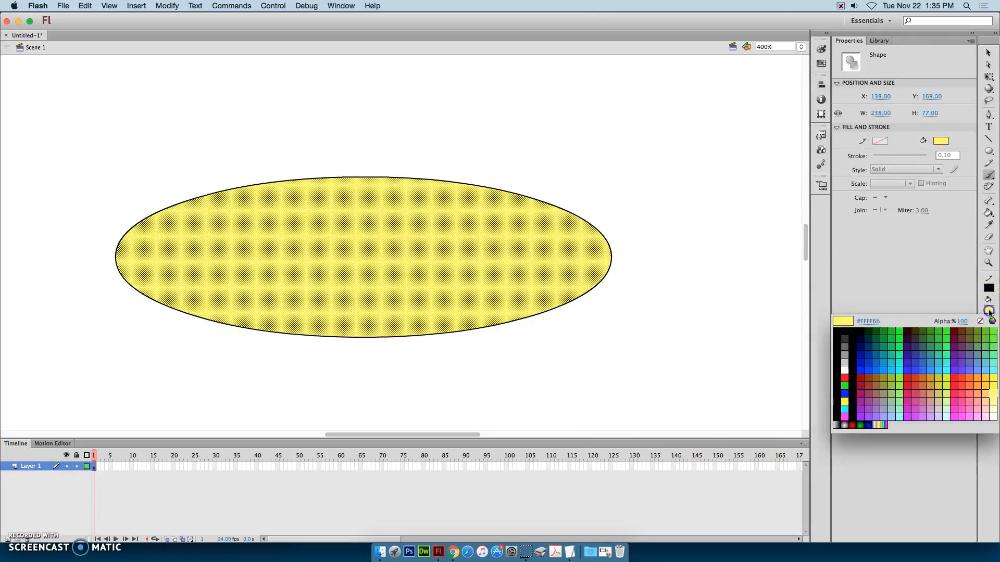
click(837, 327)
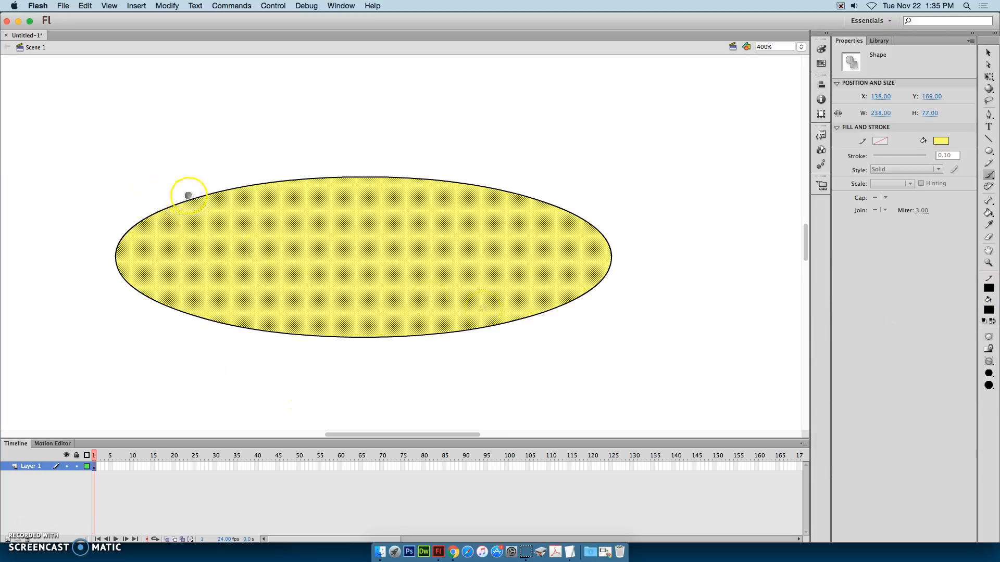
drag(196, 184, 194, 327)
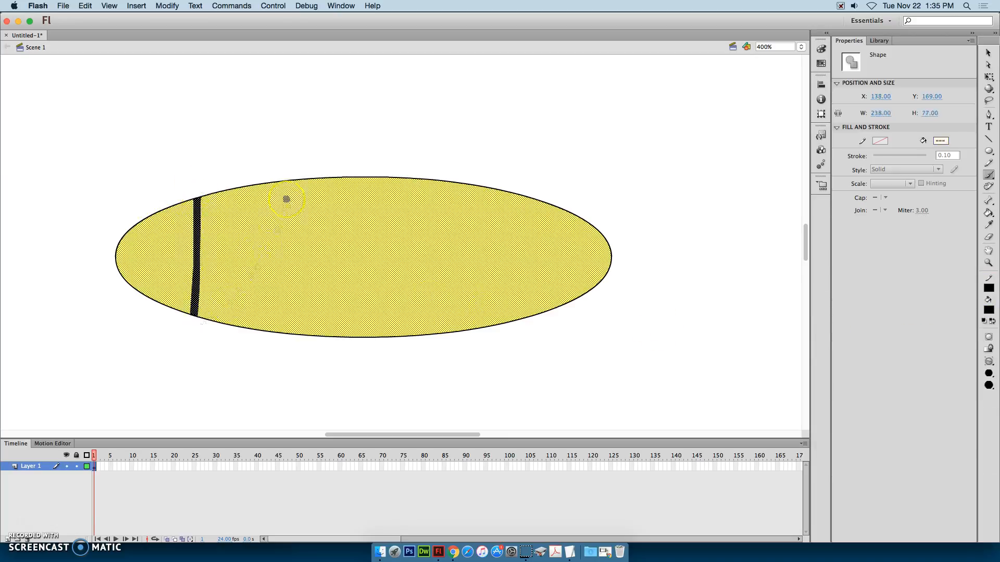
drag(239, 180, 242, 359)
drag(284, 173, 286, 355)
drag(331, 170, 330, 365)
drag(374, 163, 377, 360)
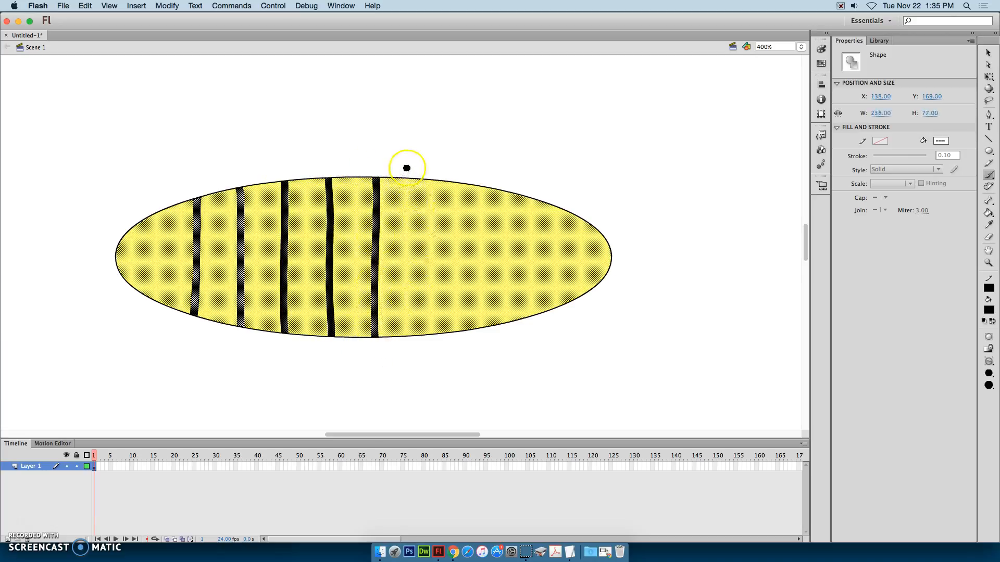
drag(418, 165, 424, 397)
Paint four more vertical black stripes toward the oval's right end, redoing the slanted ones, and deselect the shape
drag(451, 170, 471, 376)
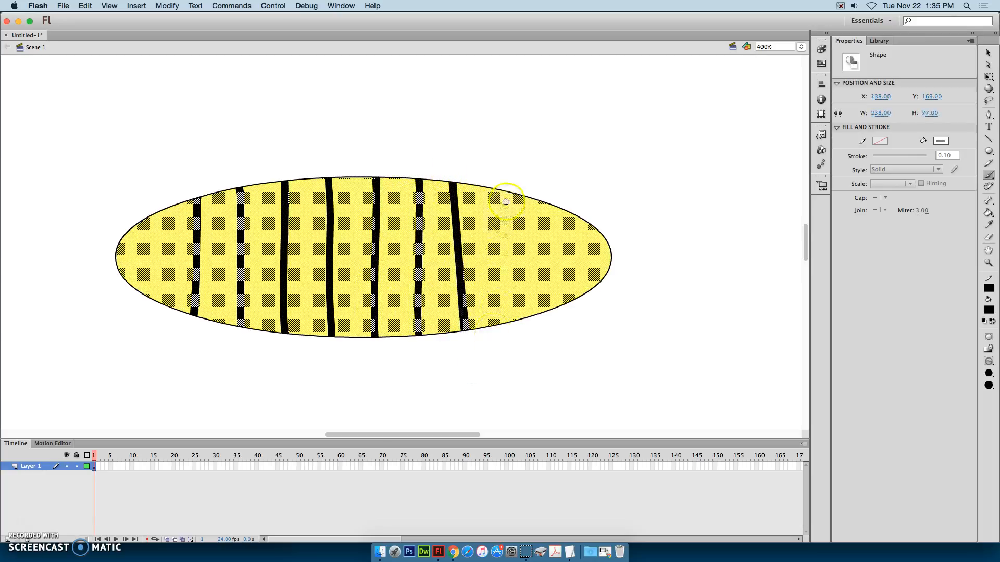
key(super+z)
drag(462, 175, 457, 401)
drag(501, 176, 509, 370)
drag(544, 190, 570, 372)
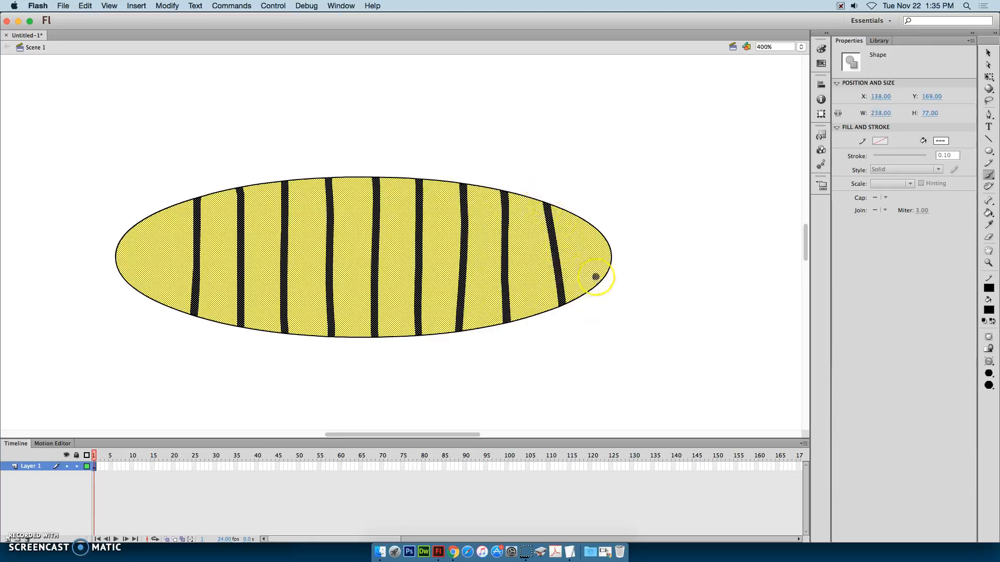
key(super+z)
drag(542, 187, 547, 356)
drag(576, 192, 584, 379)
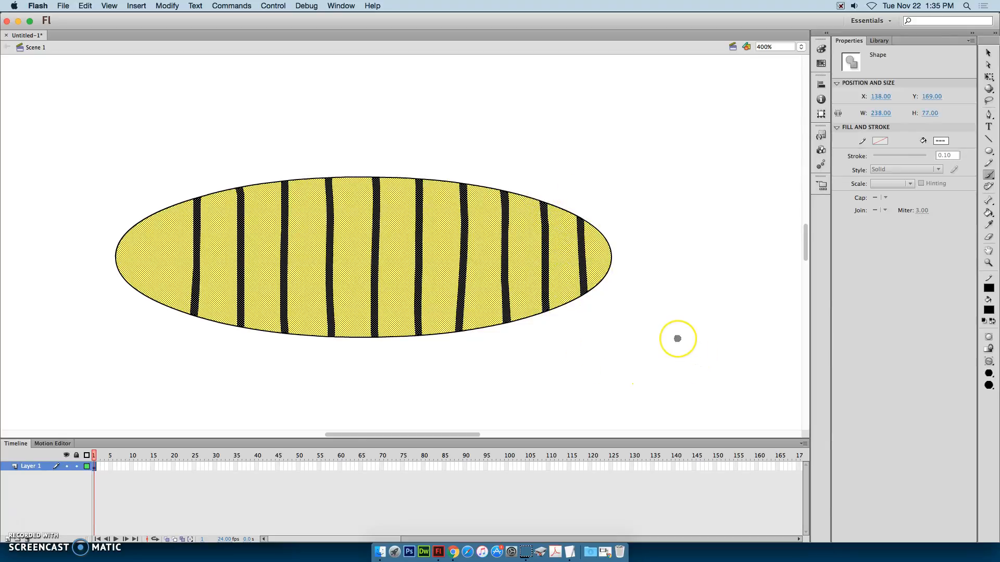
key(super+minus)
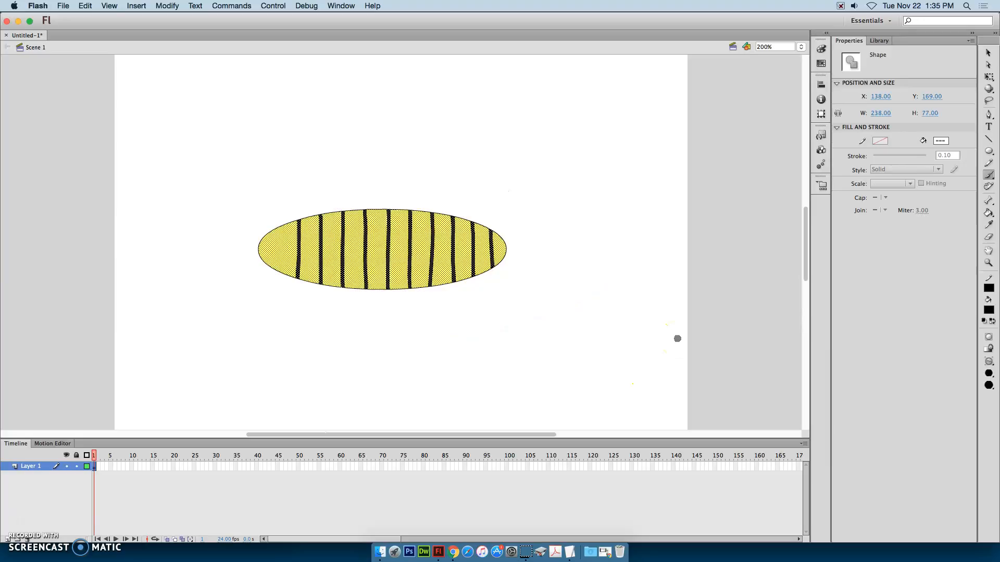
click(990, 54)
key(b)
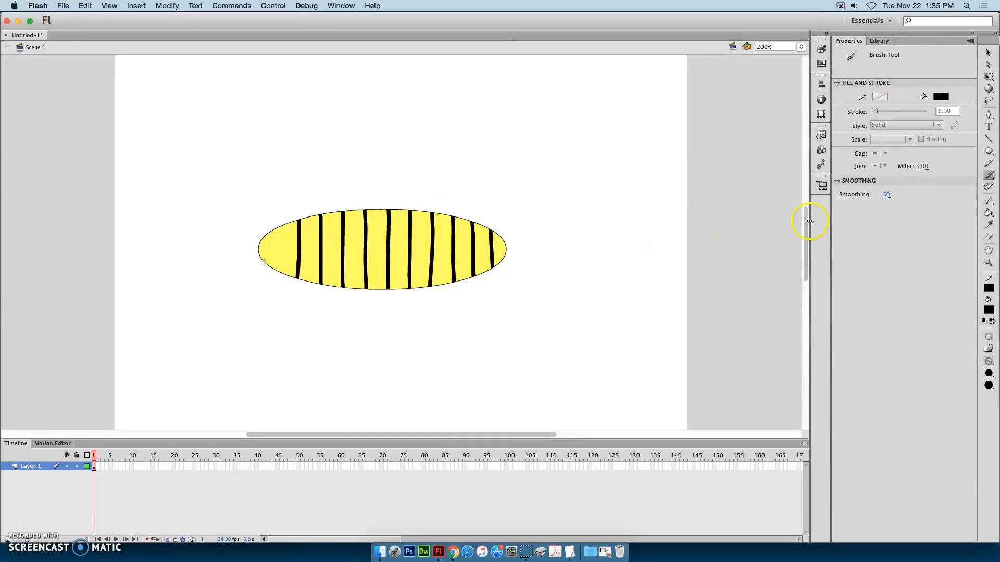
click(989, 53)
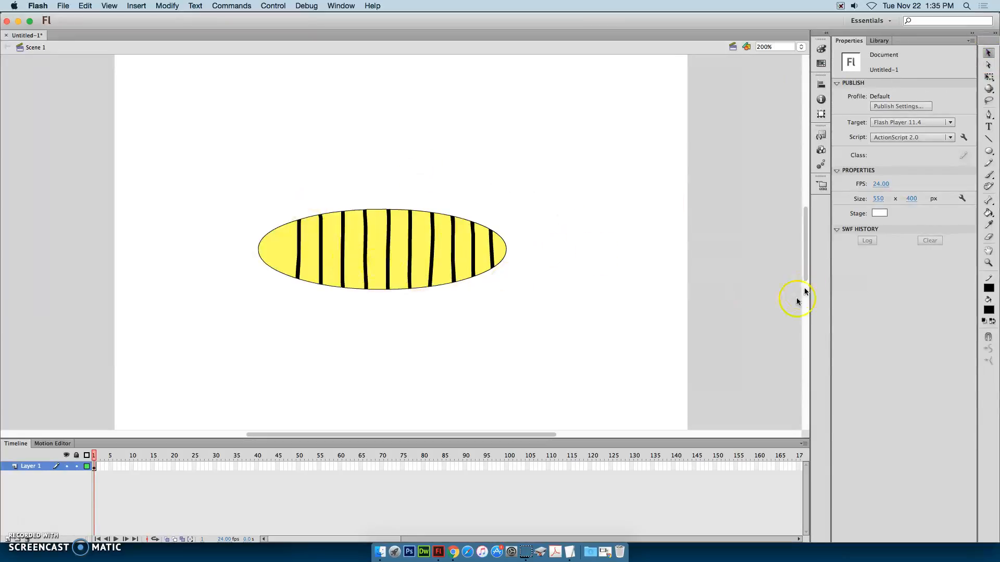
Draw a yellow circle about 87.5 by 81.5 px with a 0.5 black outline beside the striped oval's left end
click(988, 151)
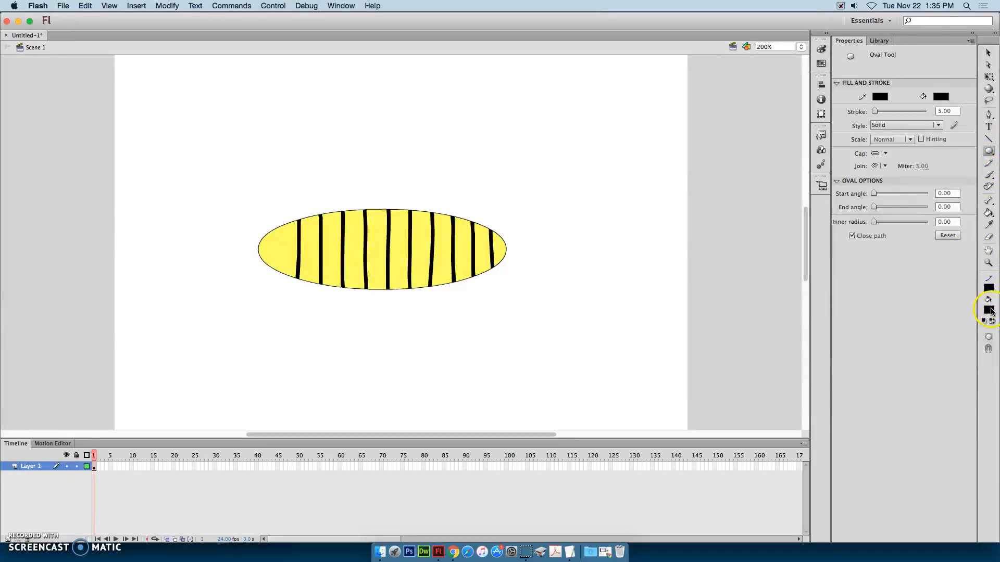
click(946, 110)
text(.5)
key(Return)
click(989, 310)
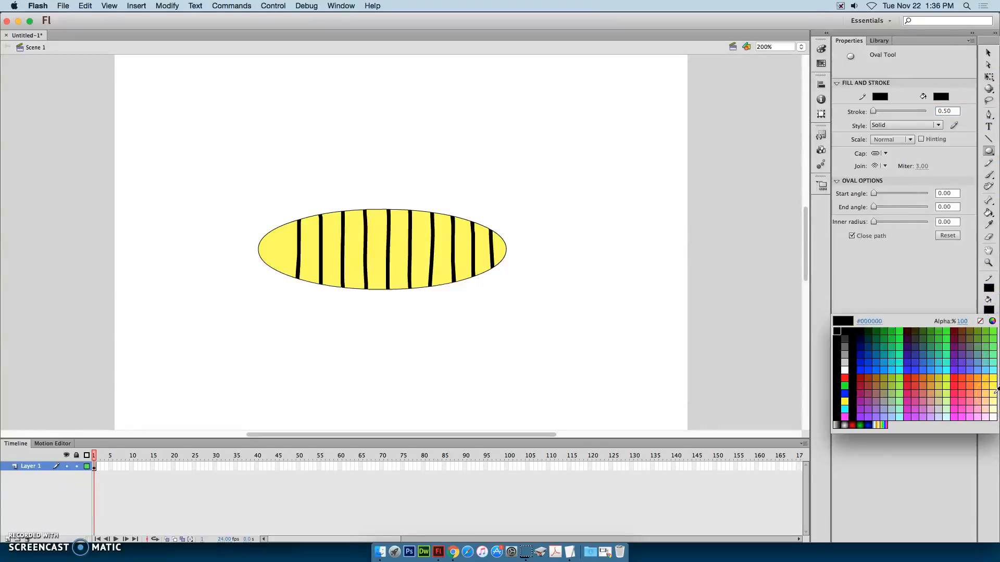
click(845, 401)
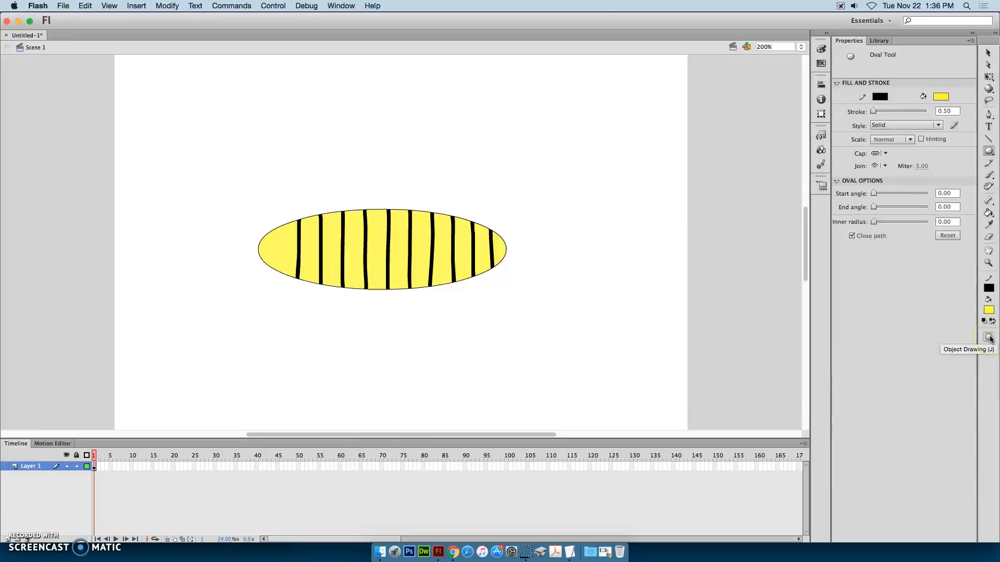
drag(152, 181, 245, 268)
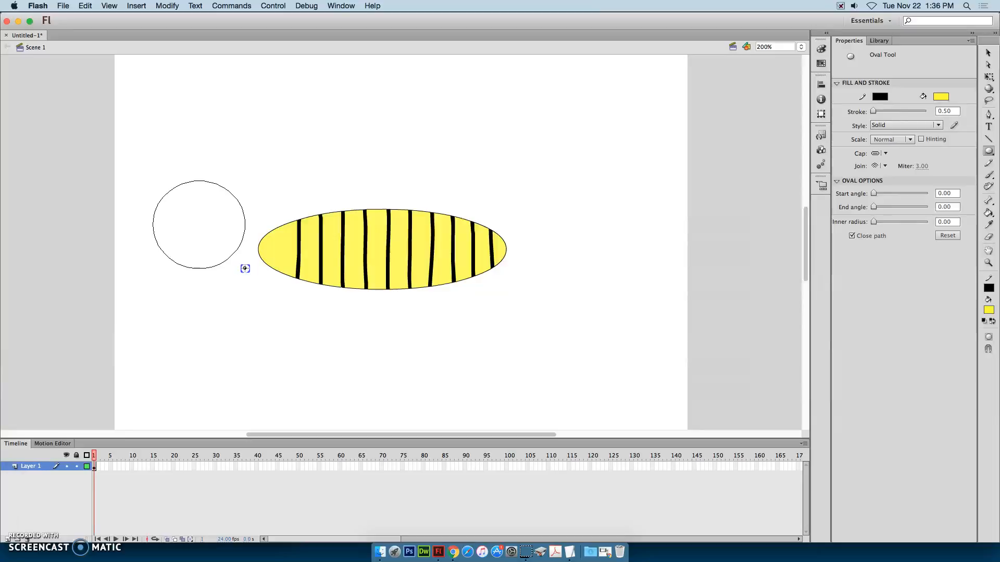
drag(245, 268, 243, 266)
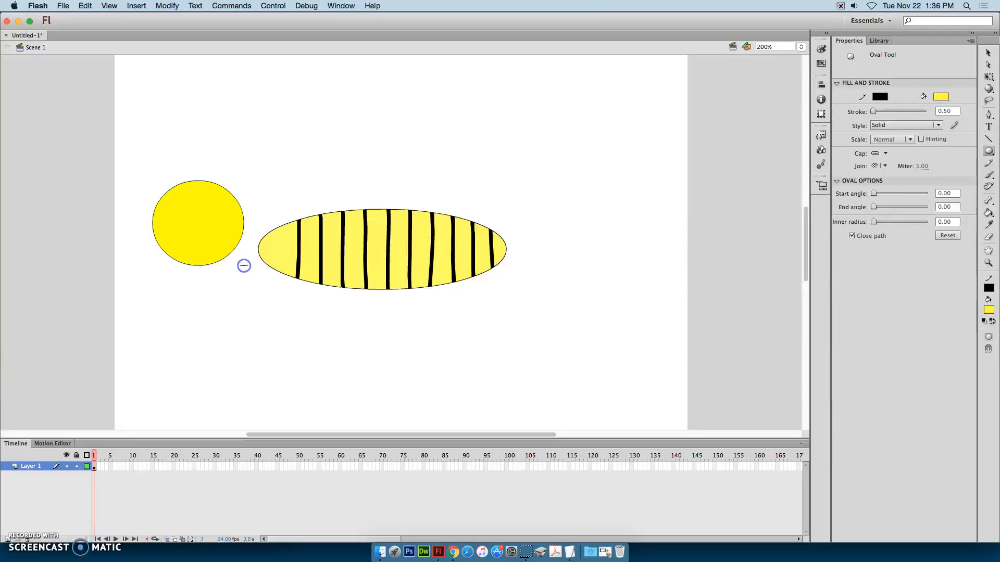
Try moving the yellow circle's fill and outline together so it overlaps the oval's left end, and deselect it
click(988, 53)
click(218, 223)
double_click(217, 223)
drag(217, 222, 247, 242)
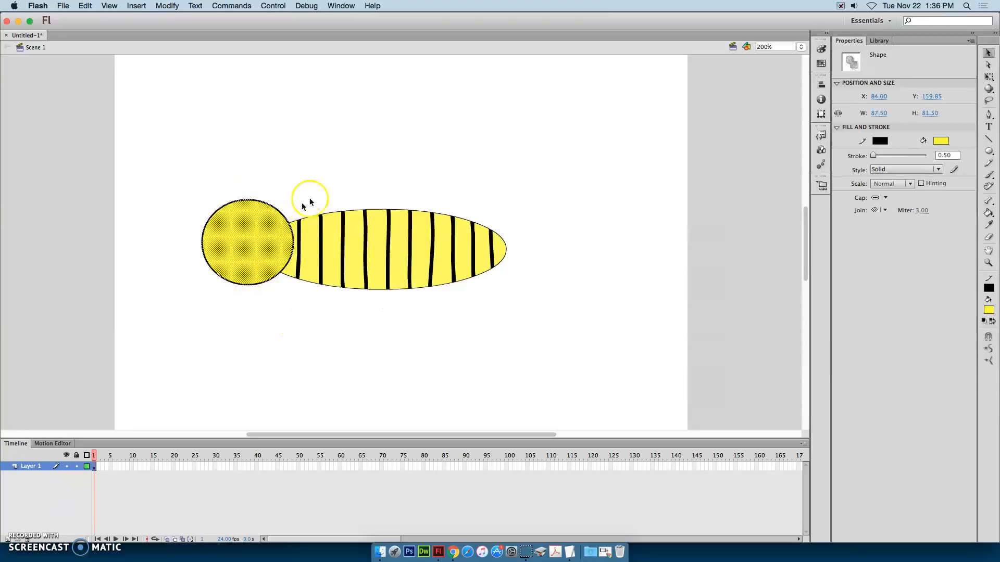
click(340, 177)
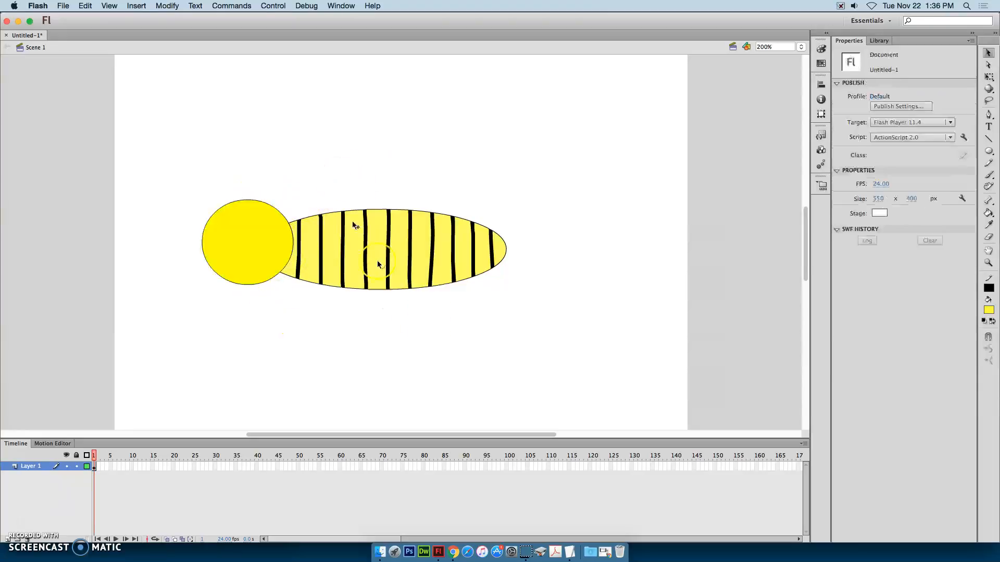
Try pulling the circle back off the striped oval, undo that move, and deselect everything
click(244, 235)
drag(266, 246, 199, 205)
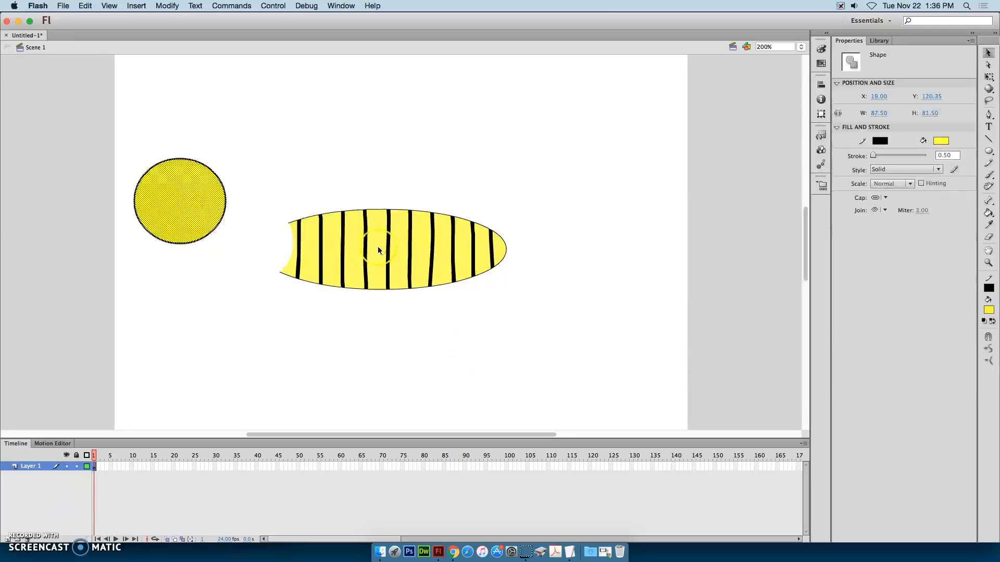
key(super+z)
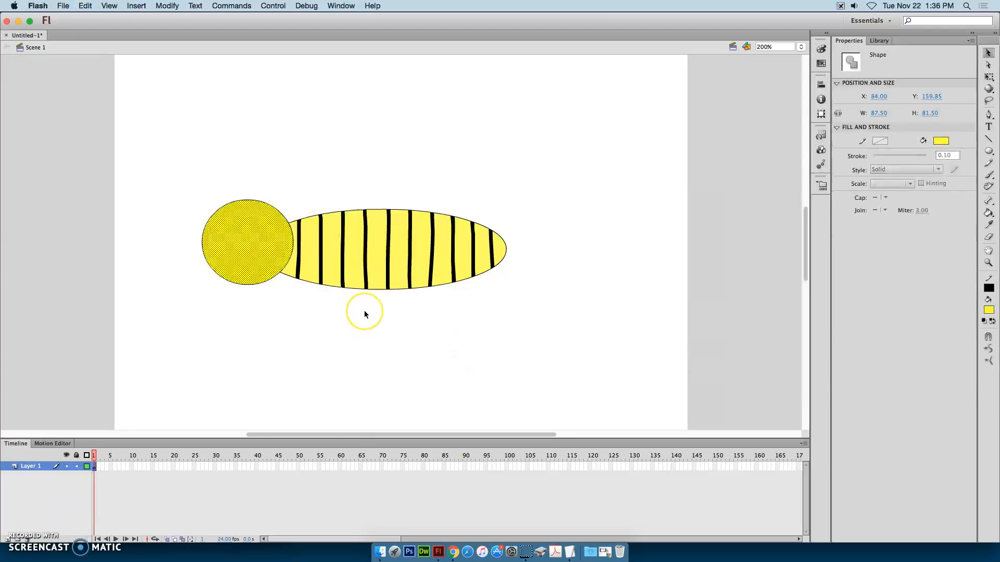
key(super+shift+a)
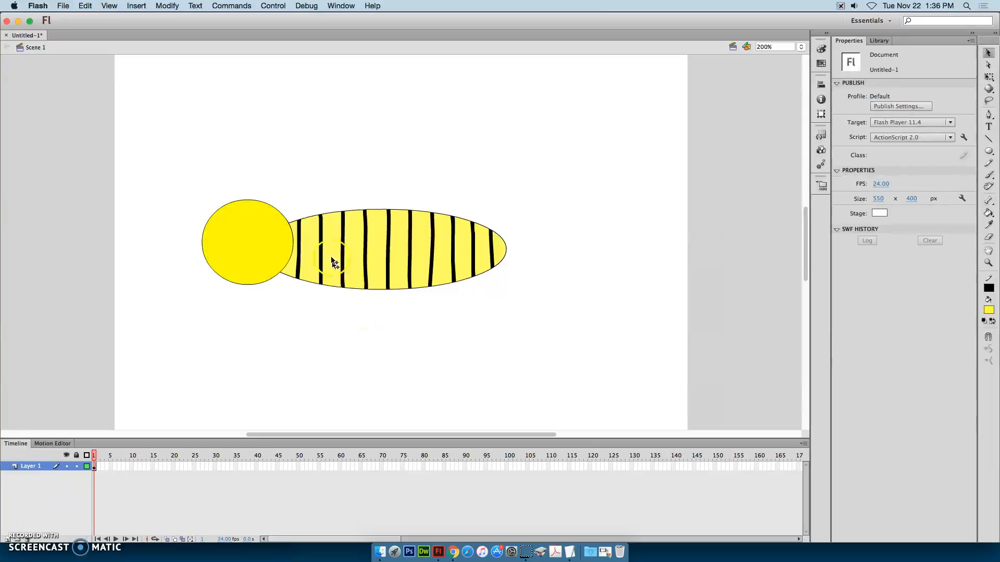
Select the joined outlines of the circle and oval, and undo back to before the circle was moved onto the oval
double_click(286, 218)
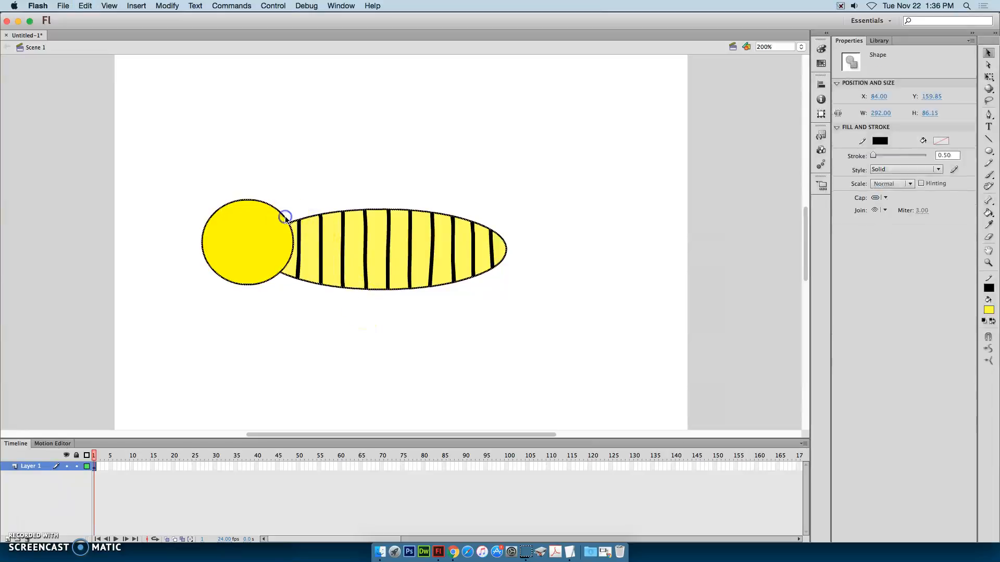
click(333, 194)
key(super+a)
key(super+z)
key(super+z)
key(super+z)
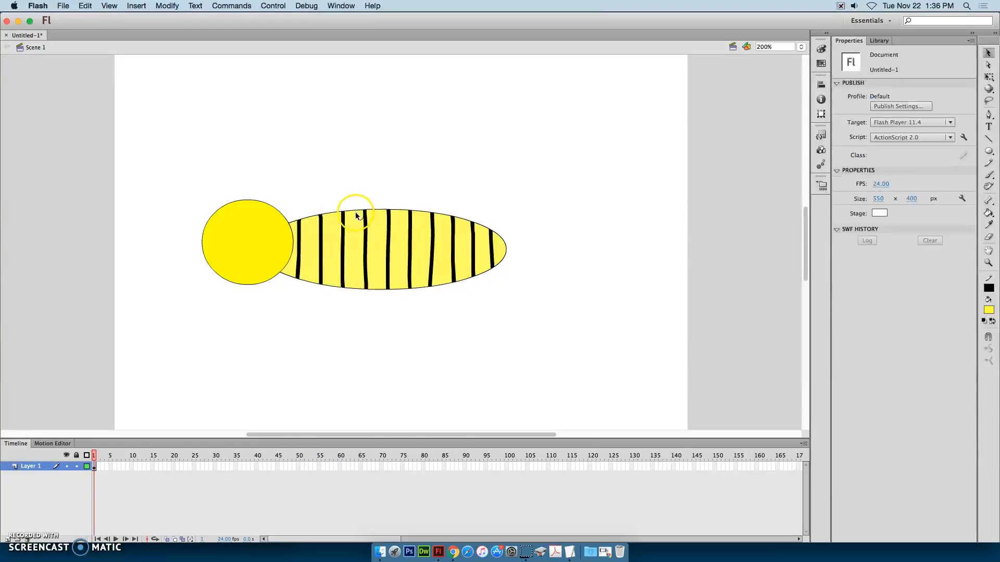
key(super+z)
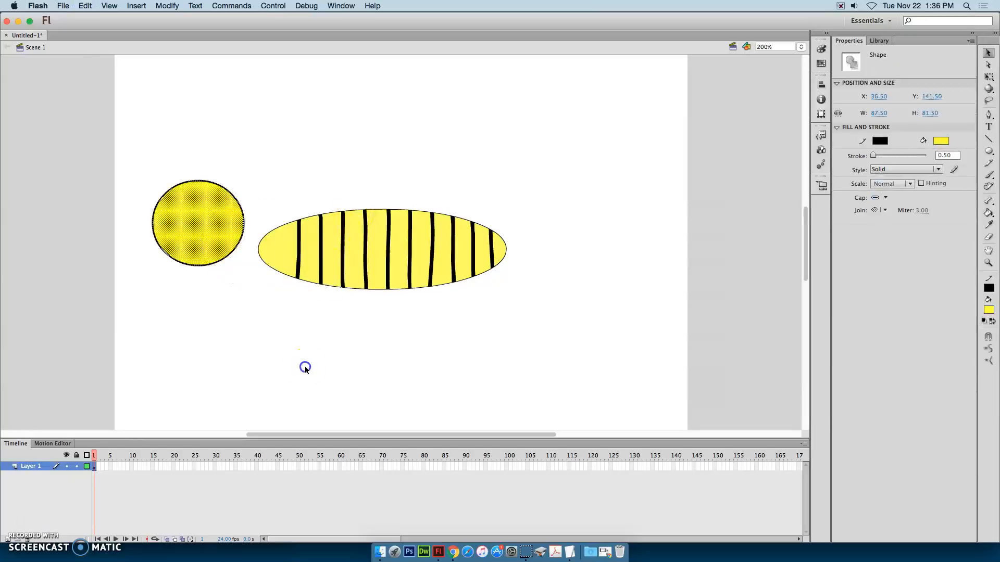
Change the circle's fill to the pale yellow #FFFF66 used on the striped oval
click(305, 367)
click(210, 229)
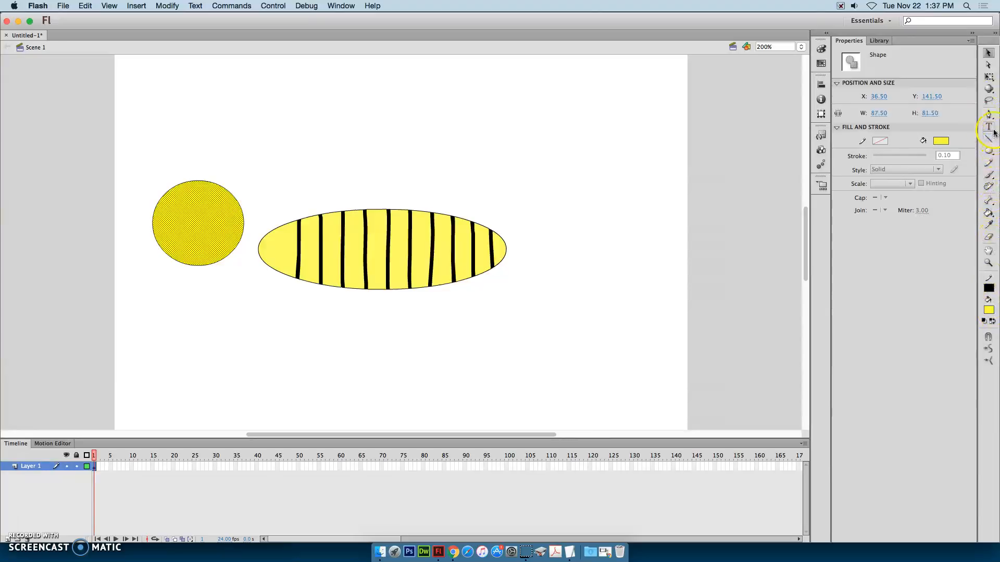
click(989, 311)
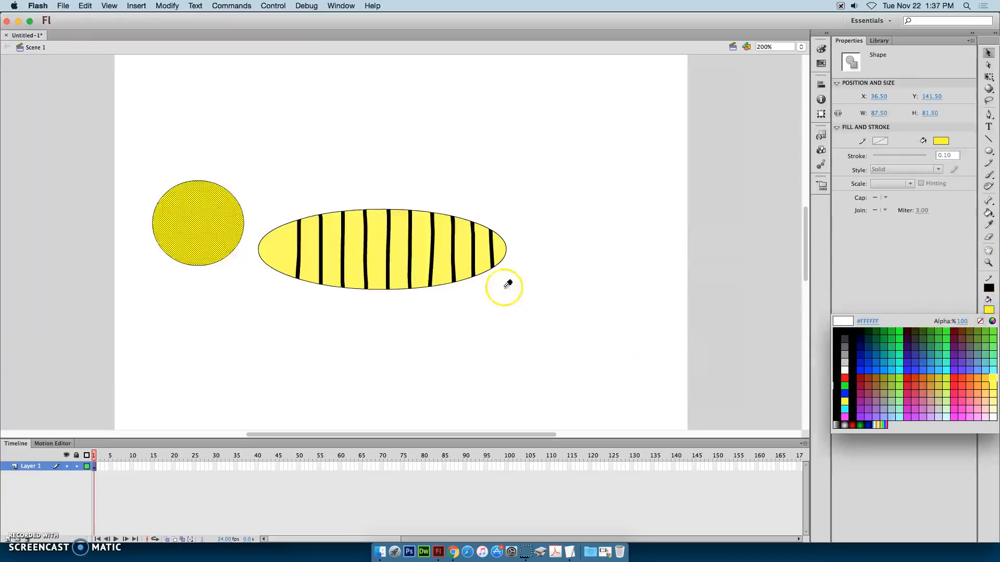
click(474, 259)
key(super+z)
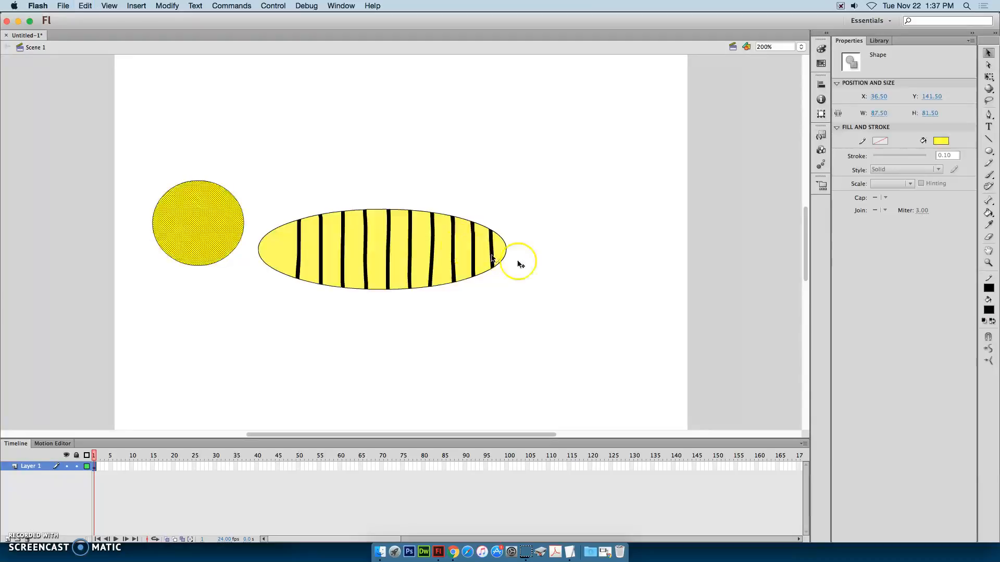
click(989, 313)
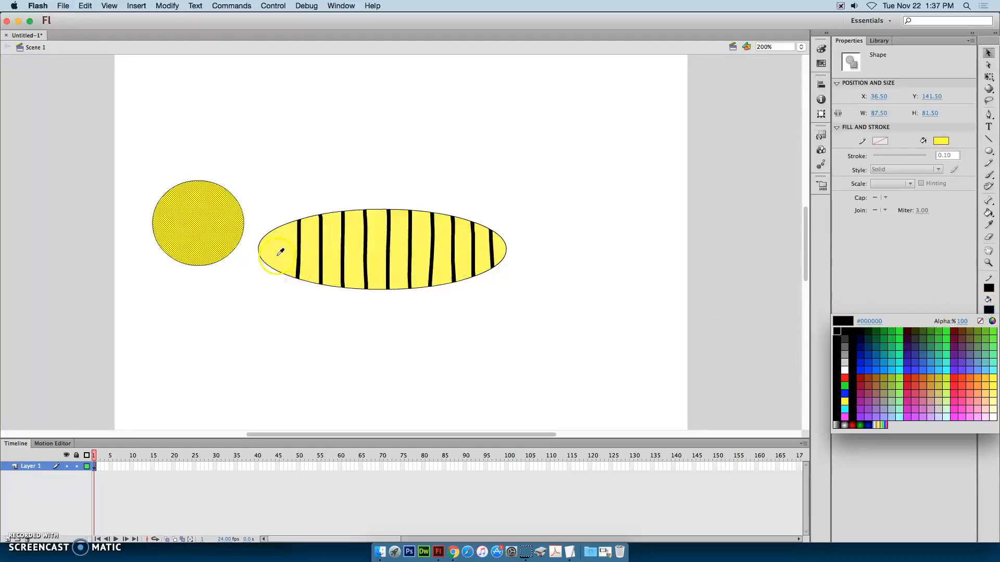
click(297, 256)
click(989, 310)
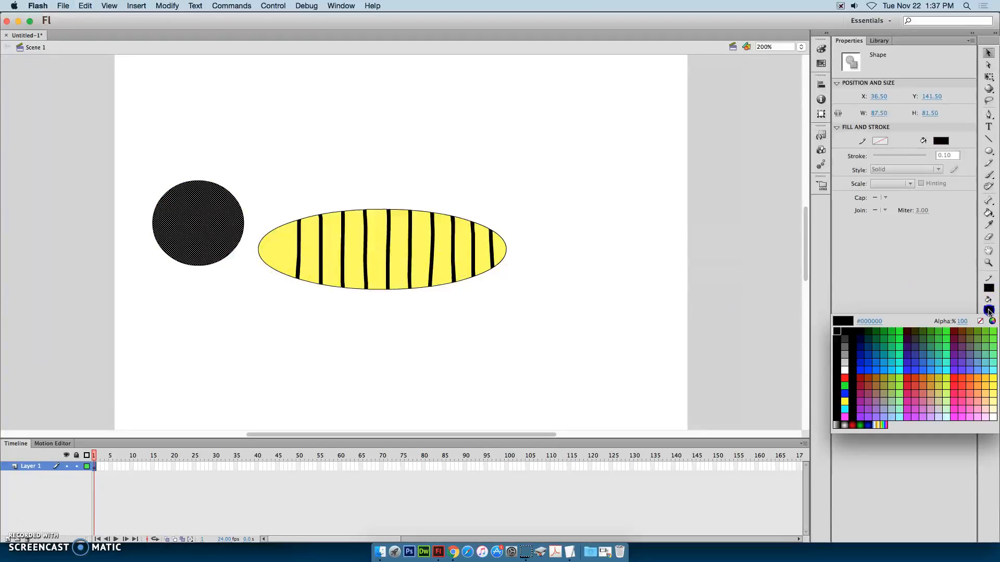
click(995, 391)
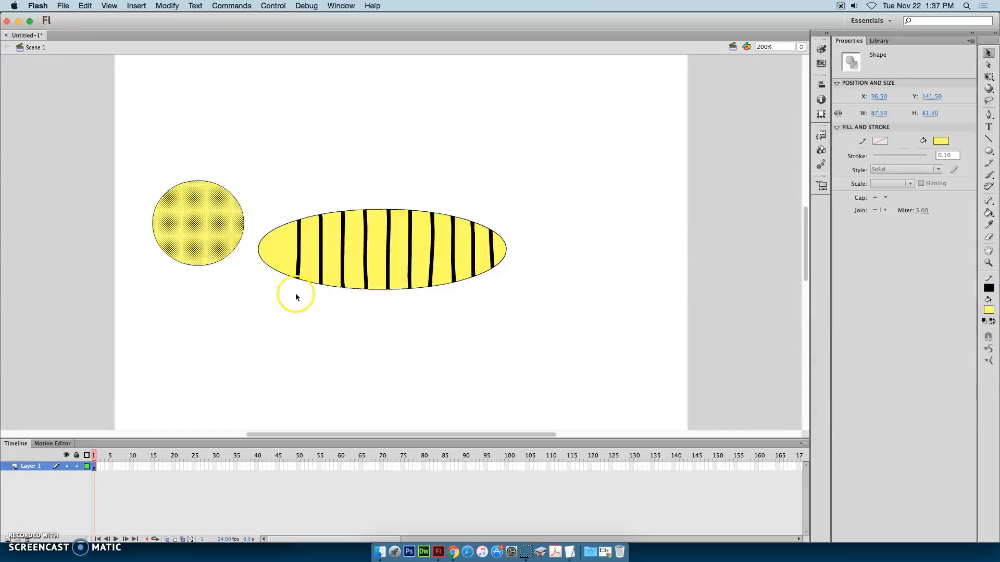
Try deleting the circle's outline and moving its borderless fill onto the oval's left end
click(214, 168)
click(192, 181)
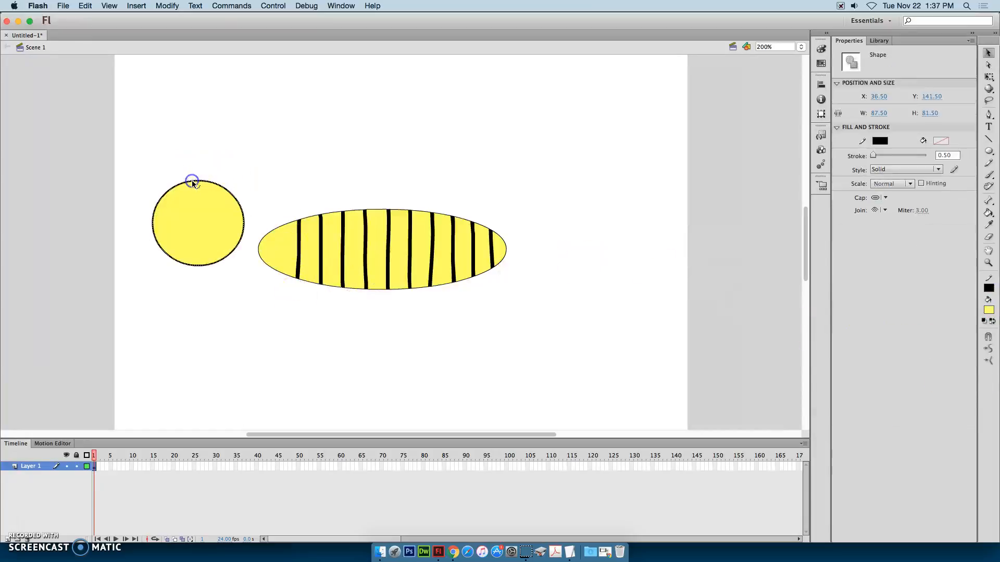
key(Delete)
mouse_move(206, 223)
mouse_down()
mouse_move(255, 243)
mouse_move(208, 245)
mouse_up()
click(290, 196)
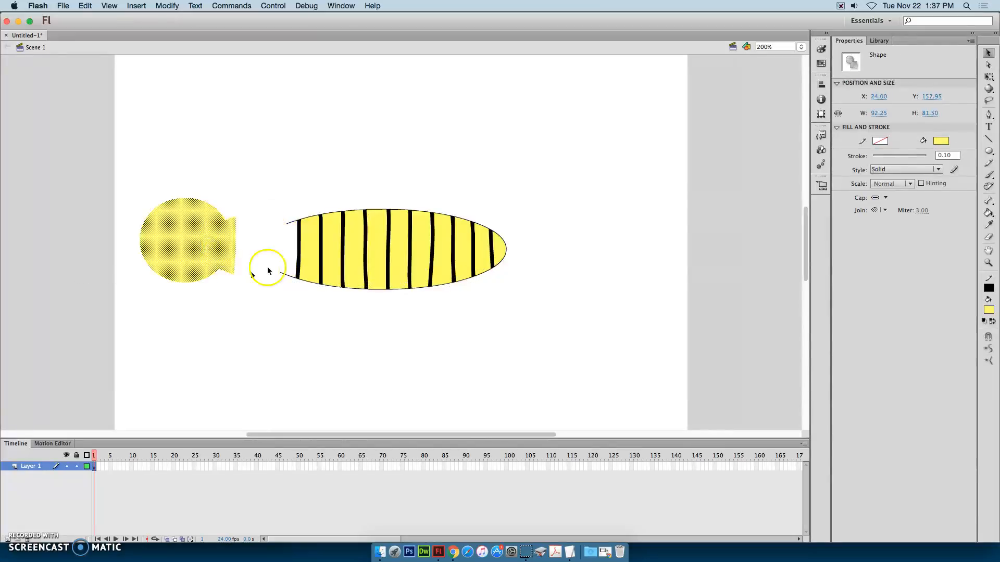
Undo the moves of the borderless fill and the deletion of the circle's outline
key(super+z)
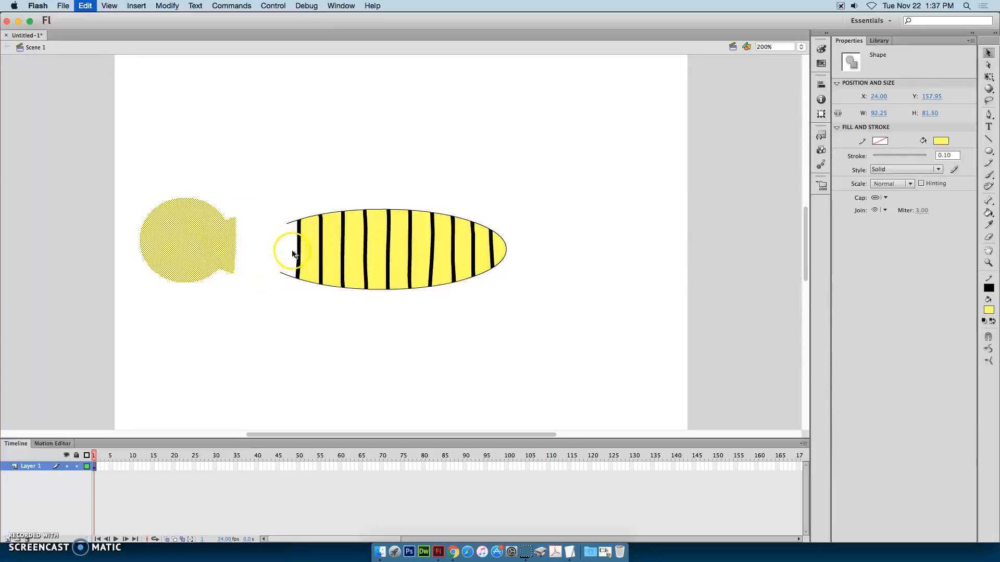
key(super+y)
key(super+y)
key(super+y)
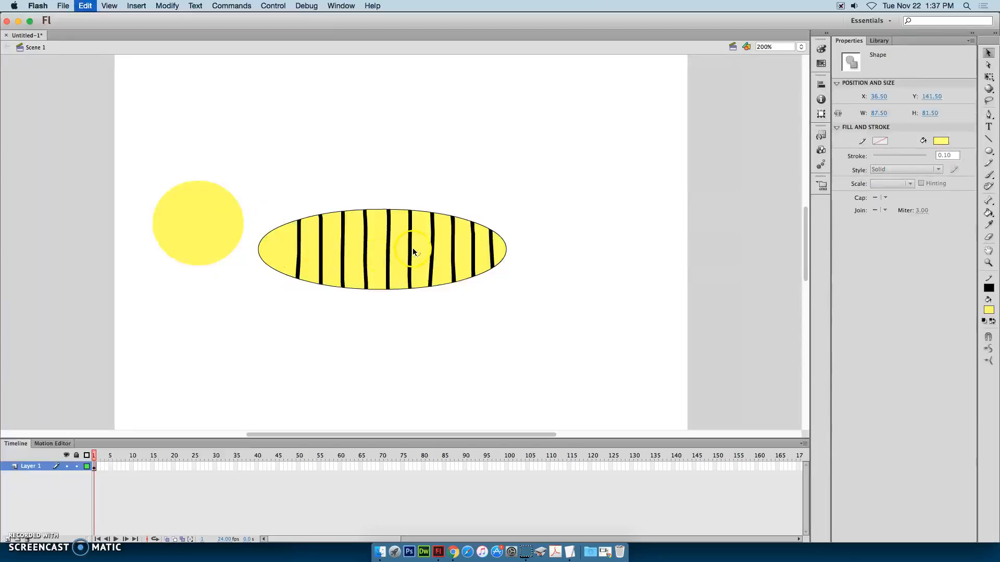
key(super+y)
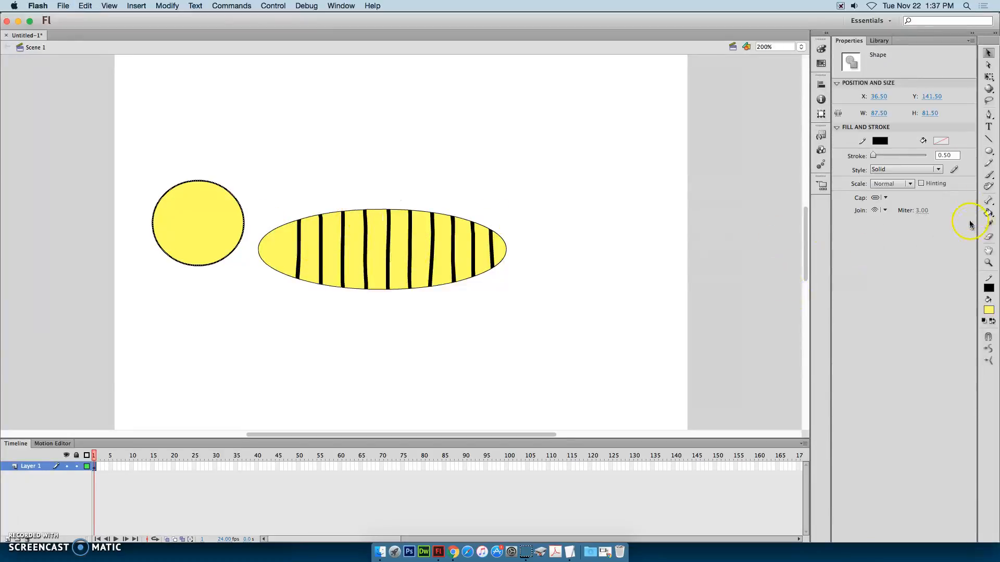
Move the pale yellow circle with its outline over the striped oval's left end as a head, and deselect it
double_click(205, 218)
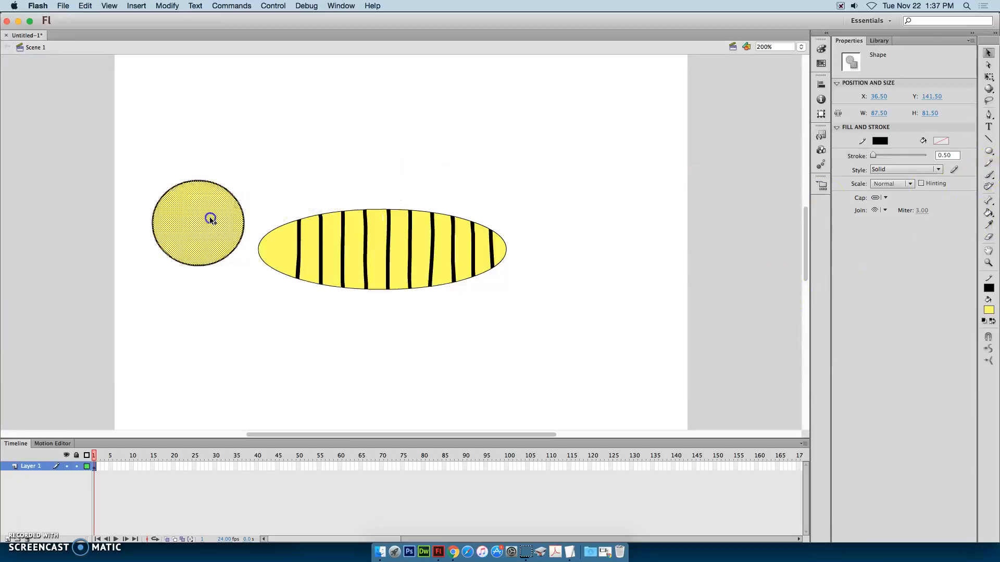
drag(201, 216, 250, 236)
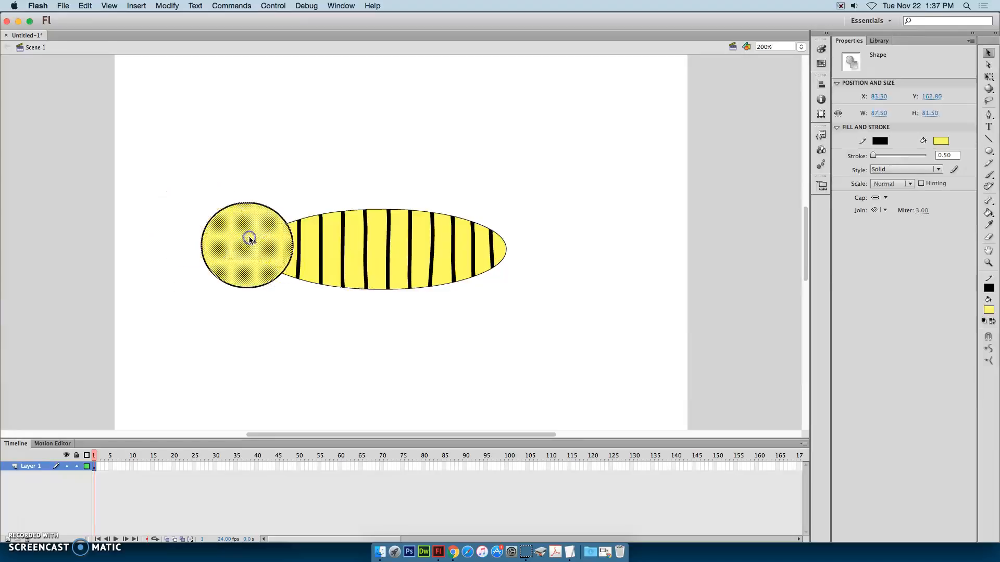
click(384, 359)
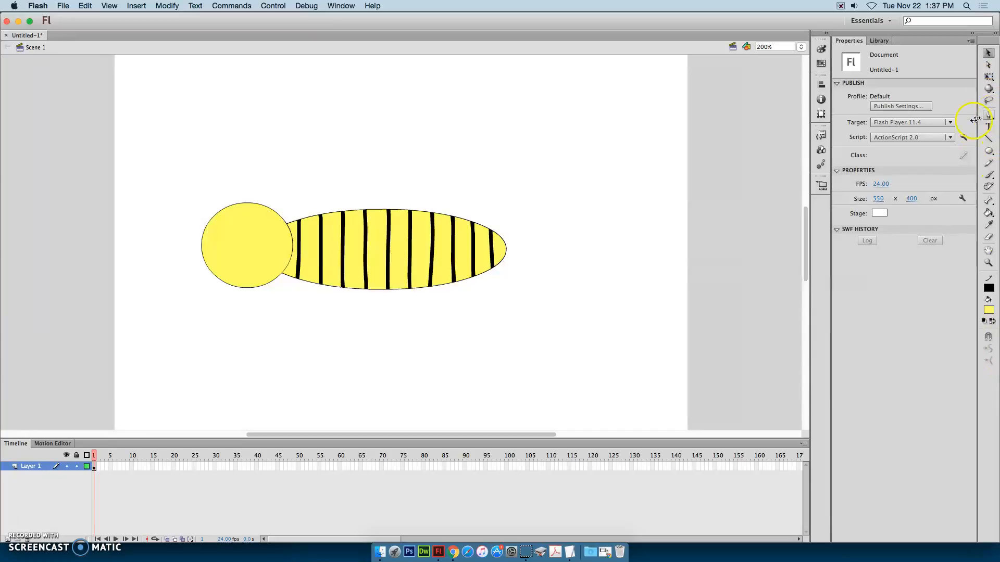
Set the Brush tool to paint in black with the second-largest brush size
click(989, 175)
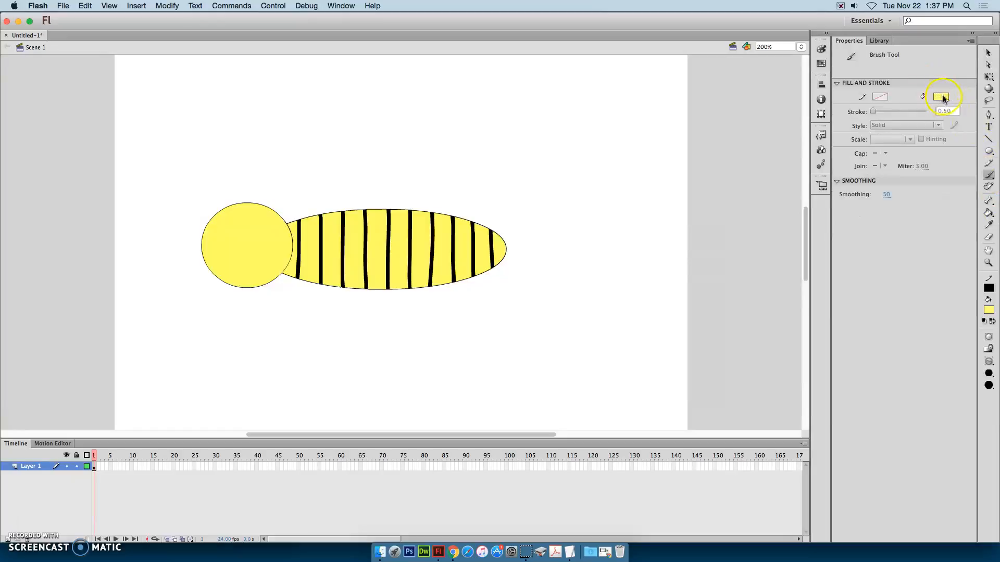
click(942, 98)
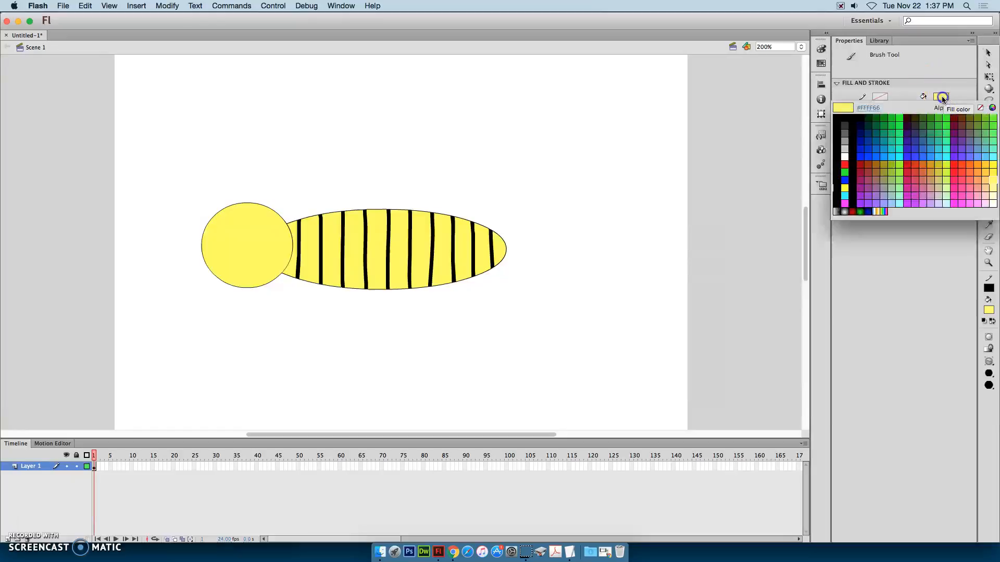
click(851, 117)
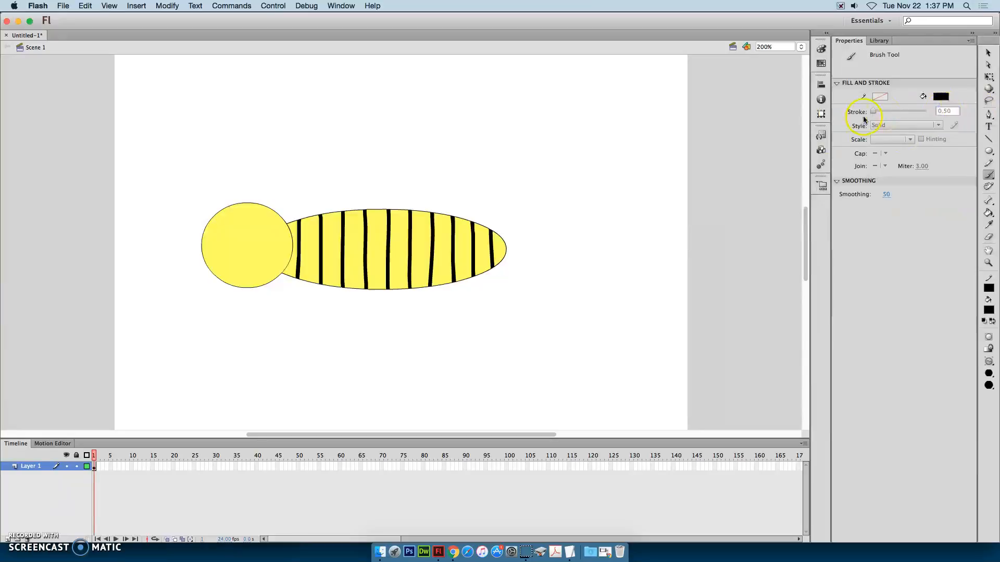
click(988, 373)
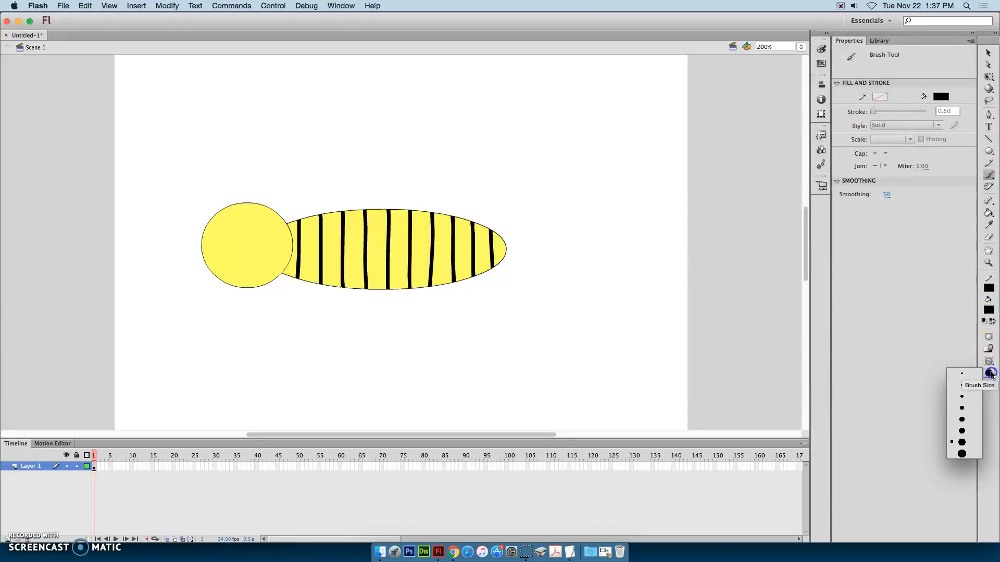
click(968, 438)
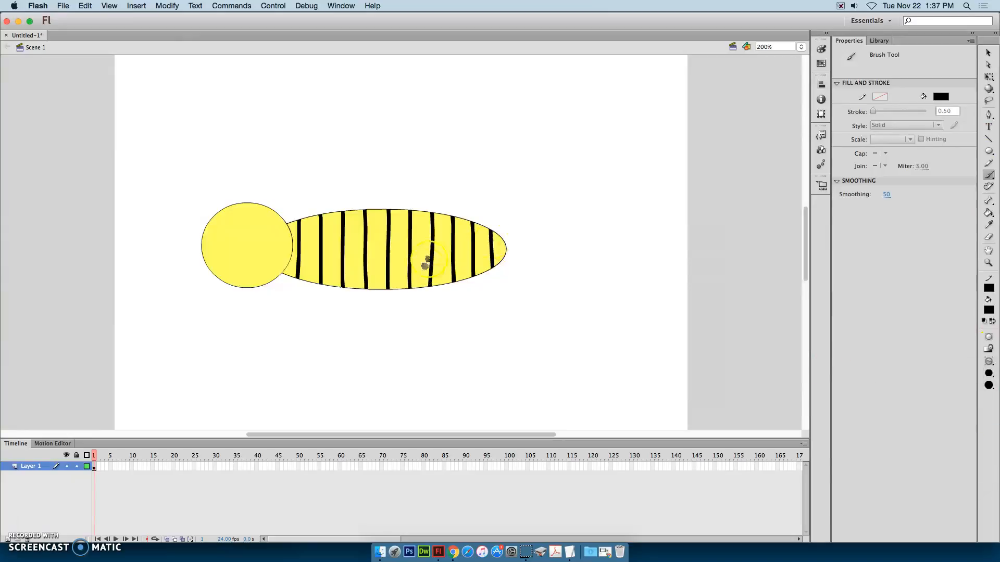
Undo the trial wing stroke and reduce the Brush tool to the fourth-largest size, keeping Paint Normal mode
drag(321, 211, 375, 154)
key(super+z)
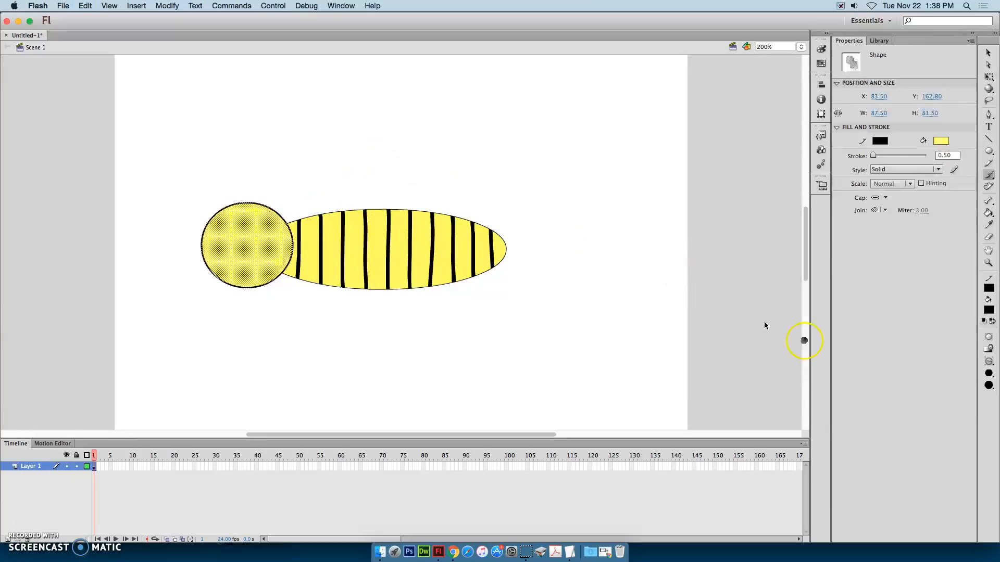
click(991, 374)
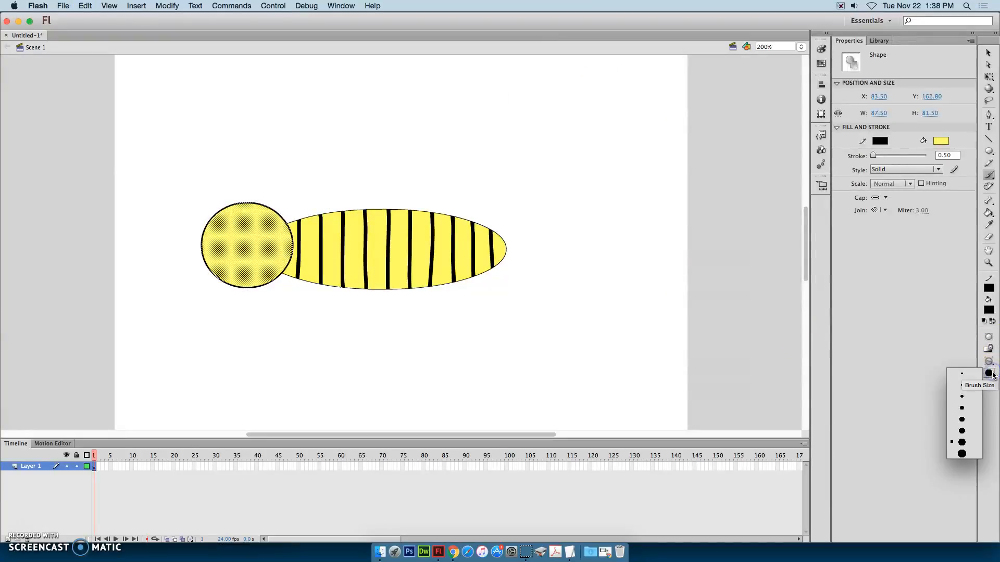
click(991, 362)
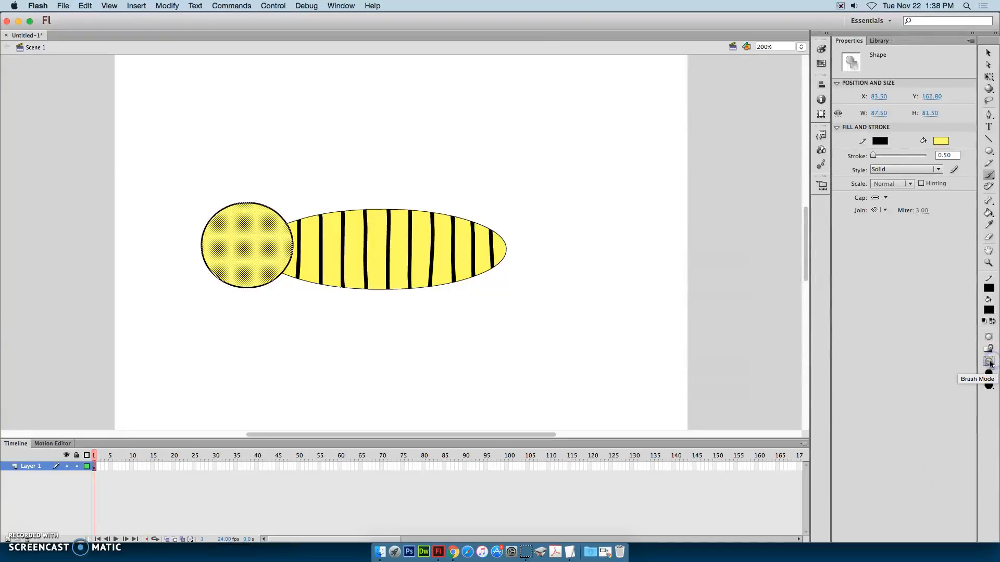
click(991, 363)
click(945, 361)
click(991, 363)
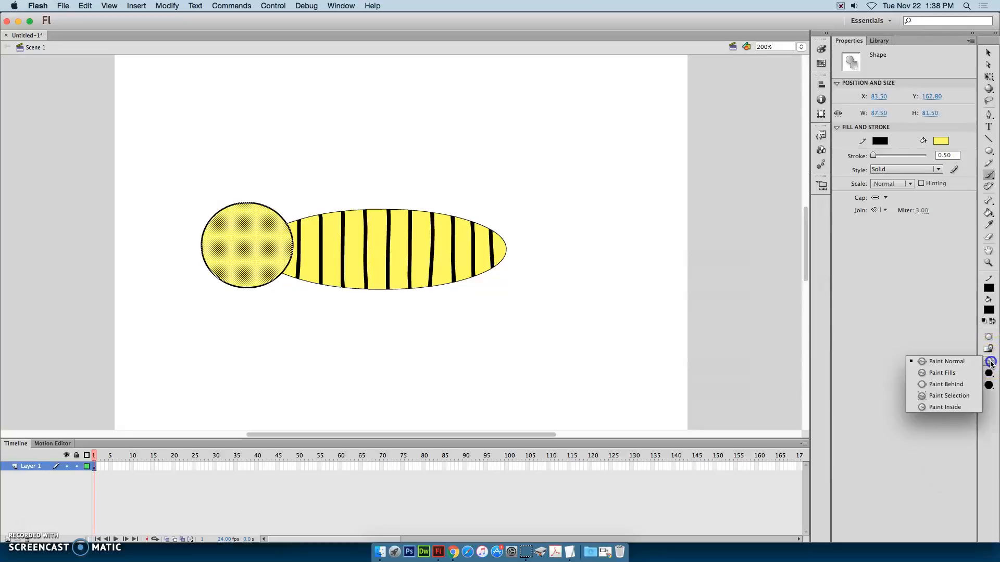
click(991, 374)
click(991, 375)
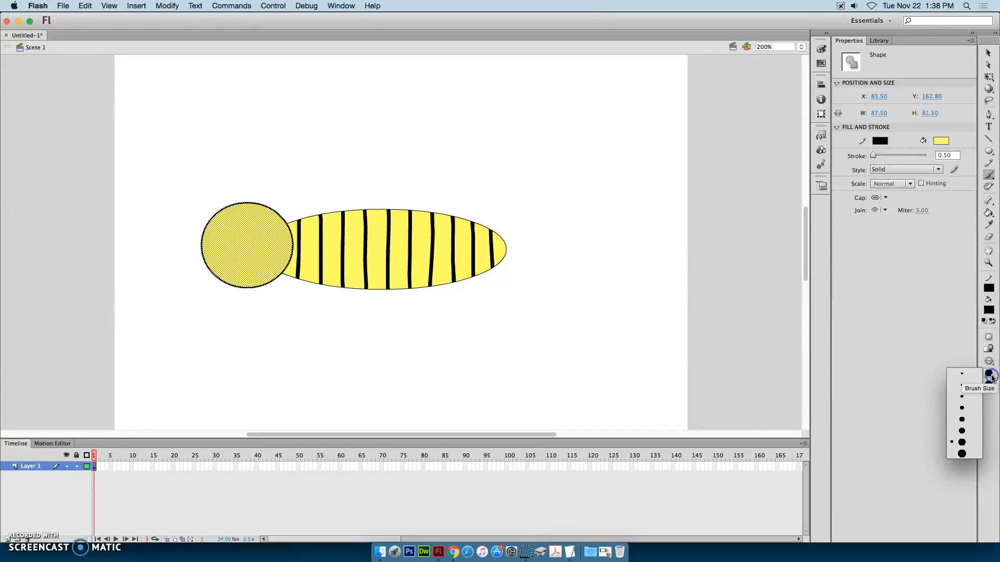
click(966, 423)
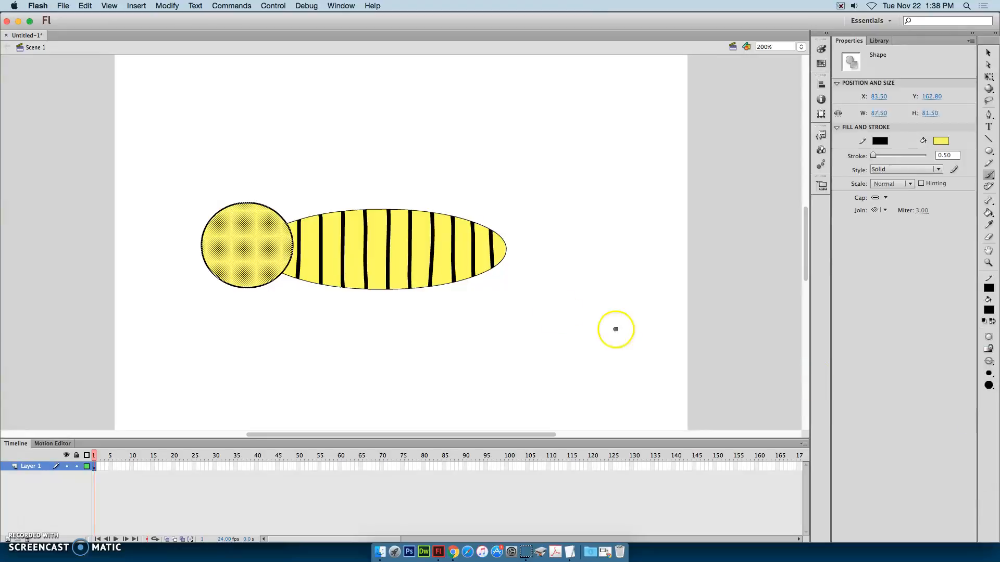
Paint a black looped wing outline rising from the upper edge of the striped oval
mouse_move(334, 210)
mouse_down()
mouse_move(401, 146)
mouse_move(441, 141)
mouse_move(453, 160)
mouse_move(424, 210)
mouse_up()
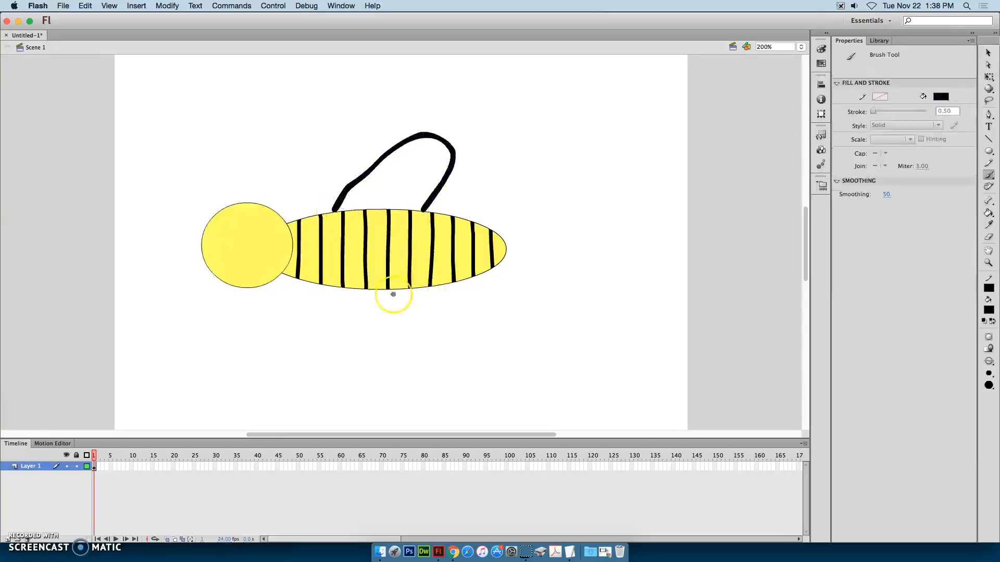
mouse_move(332, 288)
mouse_down()
mouse_move(389, 402)
mouse_move(423, 404)
mouse_move(439, 379)
mouse_up()
key(super+z)
Duplicate the wing outline over the striped body and flip the copy vertically
click(990, 52)
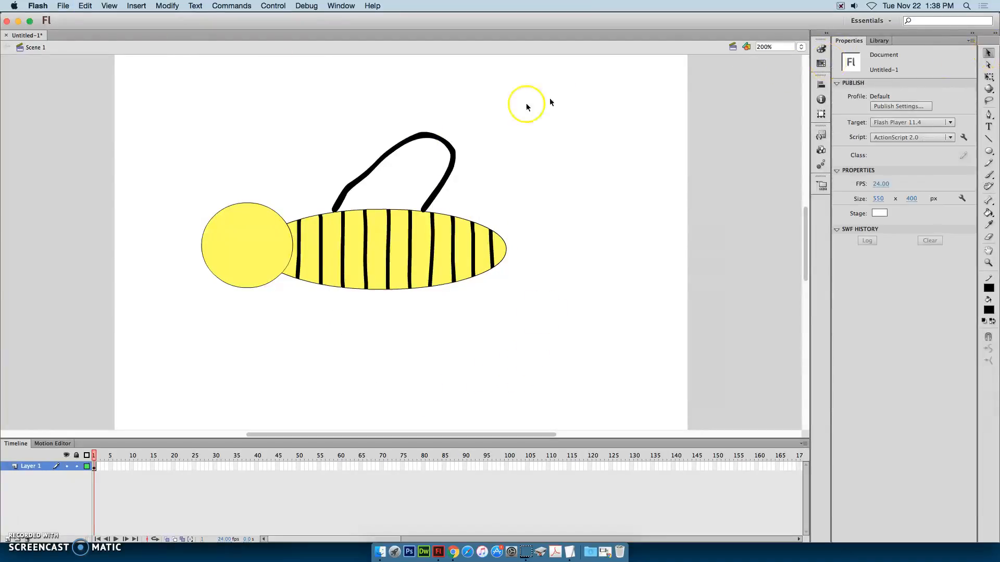
click(451, 147)
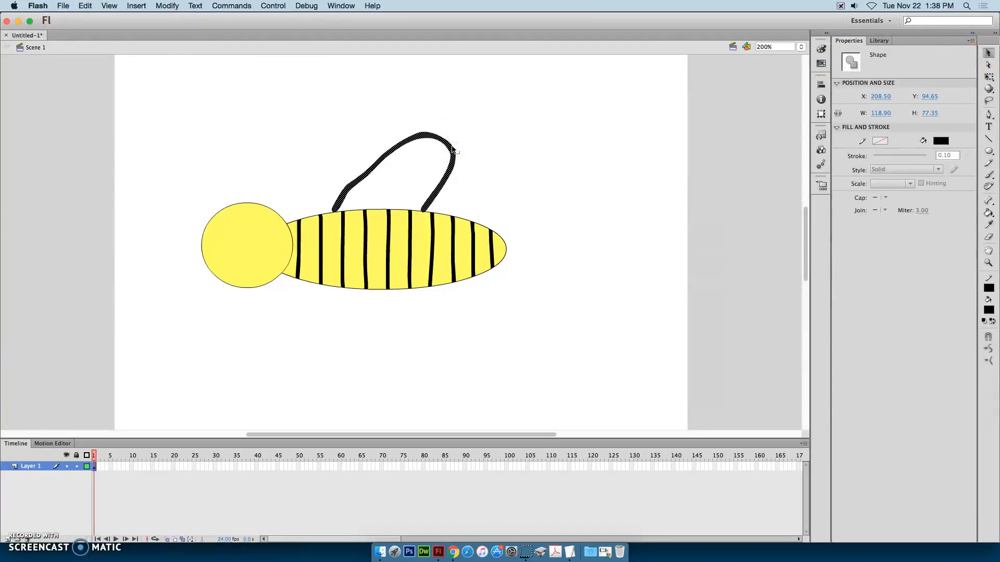
drag(455, 150, 462, 222)
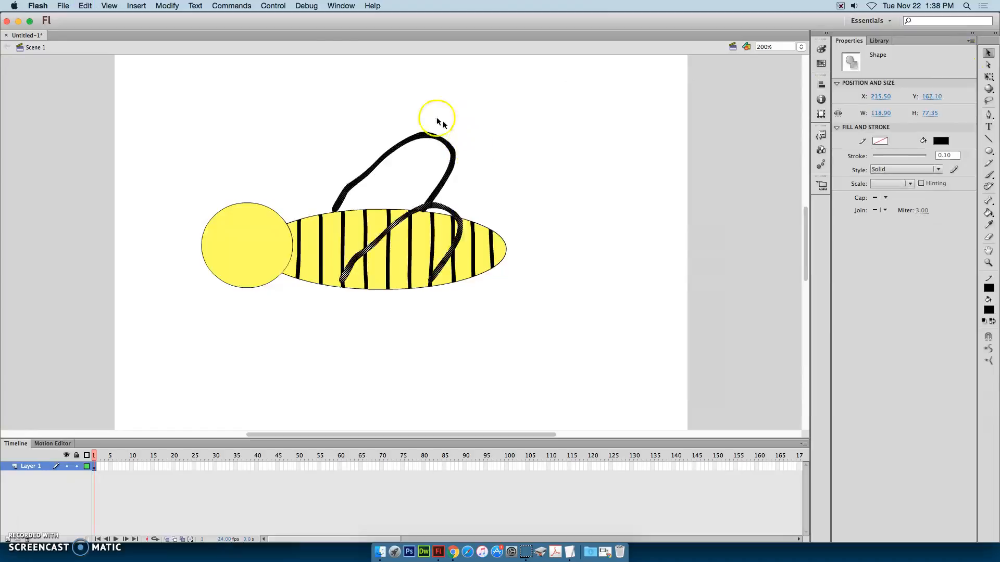
click(177, 7)
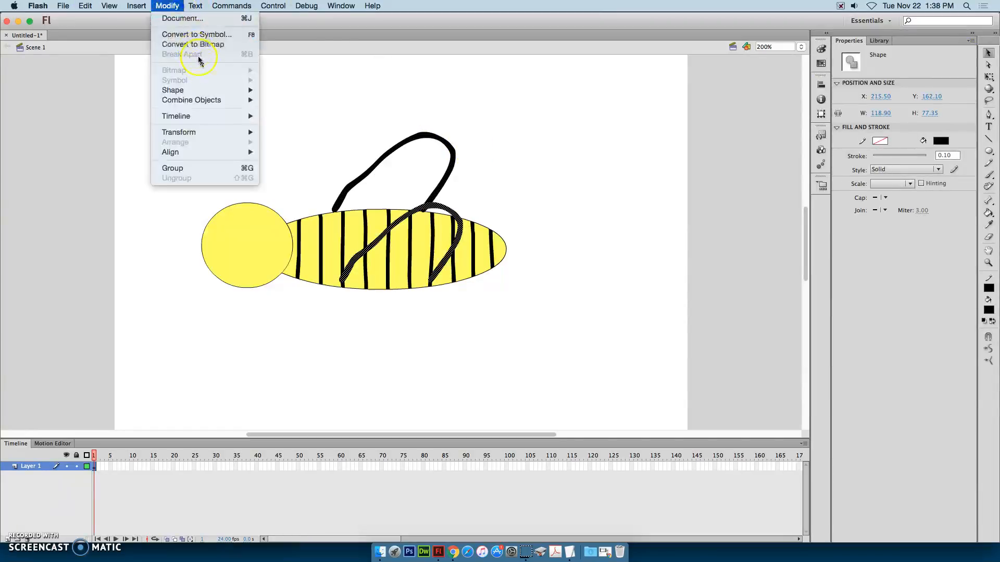
mouse_move(242, 134)
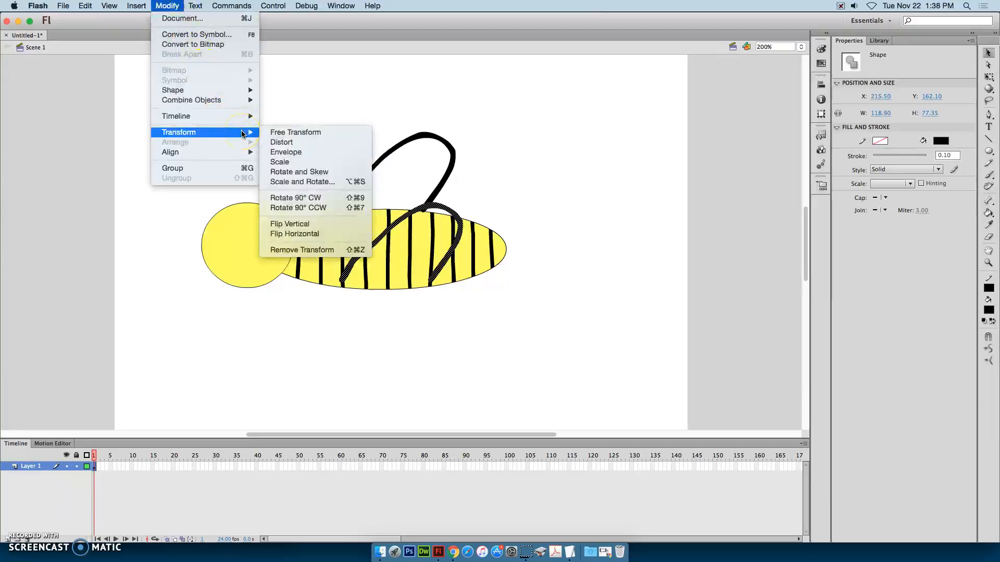
click(329, 223)
Position the flipped wing outline against the body's lower edge at X 208, Y 243.35, and deselect it
mouse_move(389, 269)
mouse_down()
mouse_move(436, 281)
mouse_move(413, 339)
mouse_move(426, 365)
mouse_up()
key(Down)
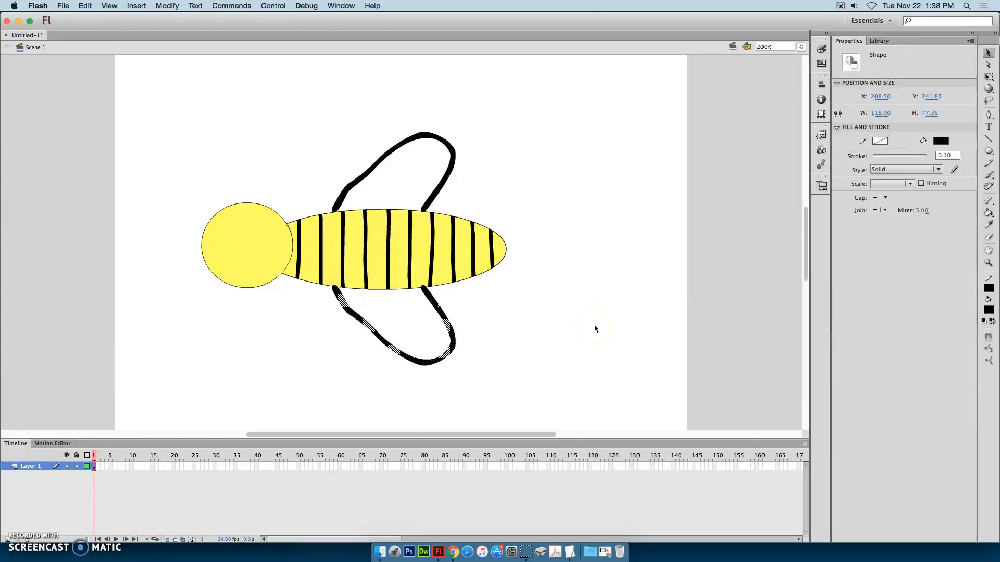
key(Left)
key(Down)
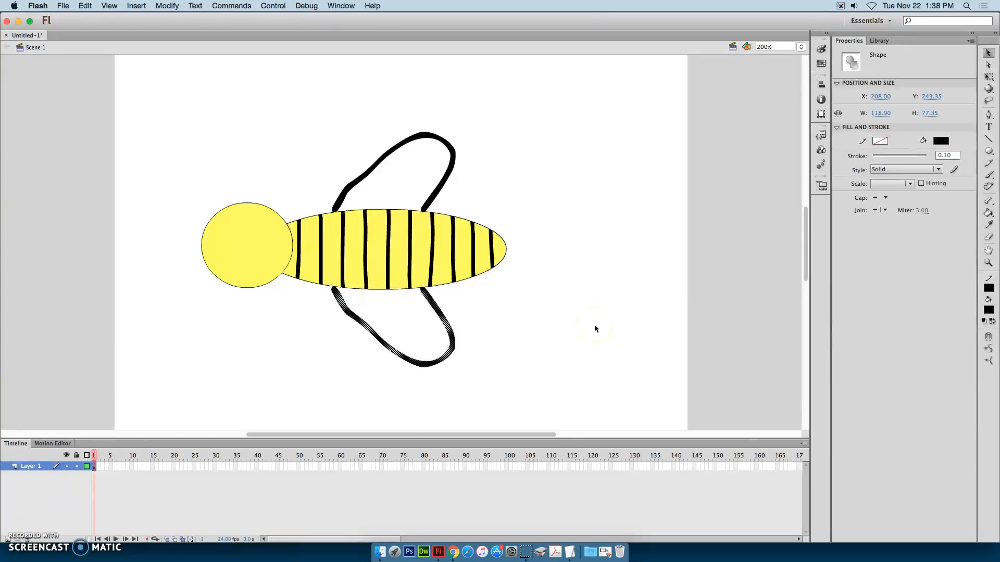
click(468, 199)
click(518, 190)
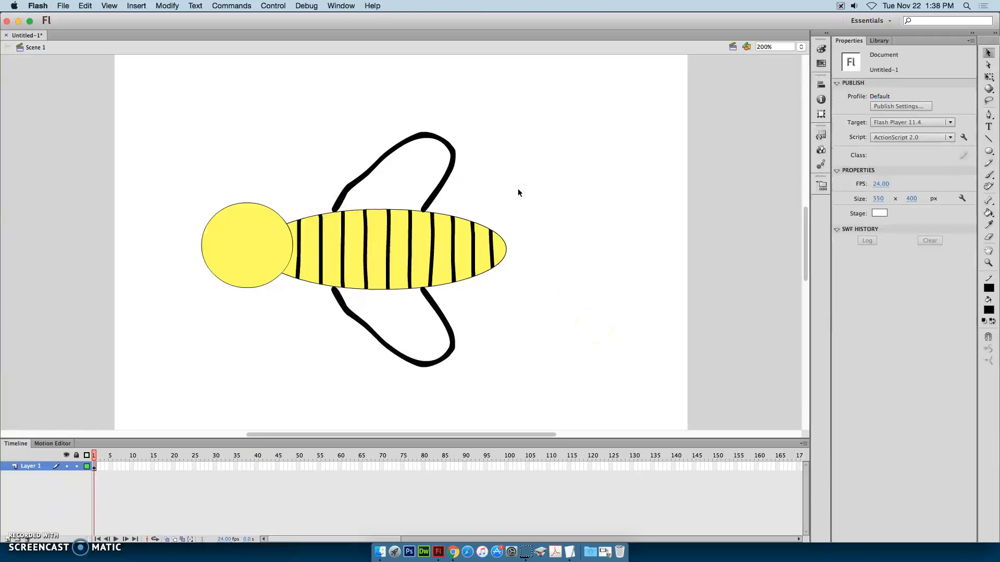
click(514, 48)
click(774, 77)
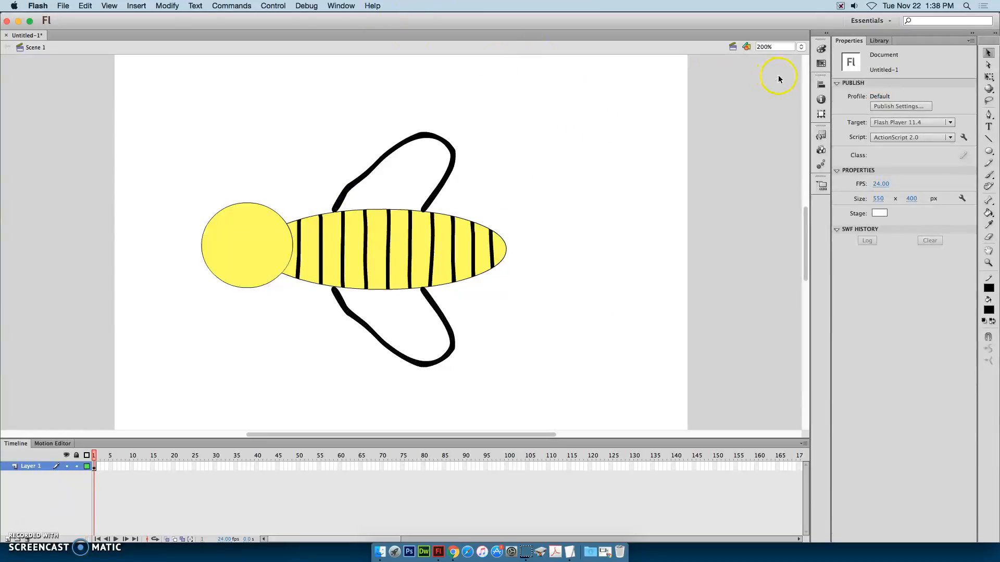
Fill both wings with the body's yellow using the Paint Bucket set to Close Large Gaps
key(k)
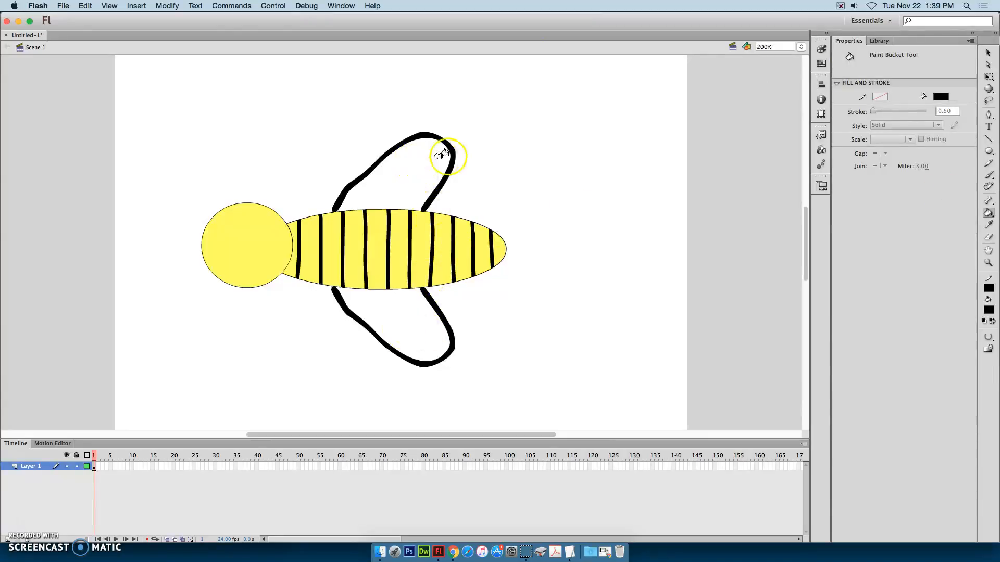
click(989, 213)
click(989, 213)
click(989, 312)
click(991, 394)
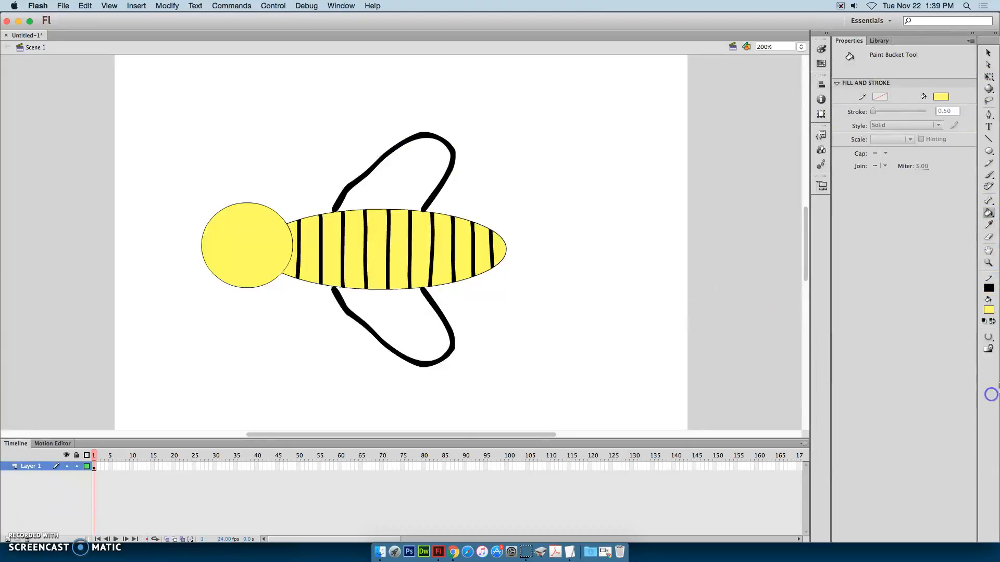
click(992, 339)
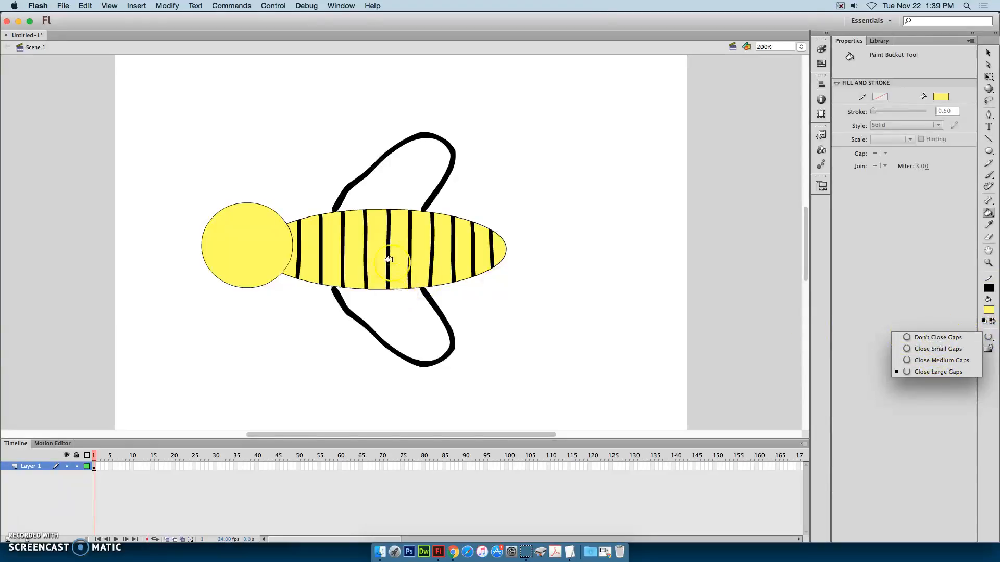
click(396, 181)
click(375, 315)
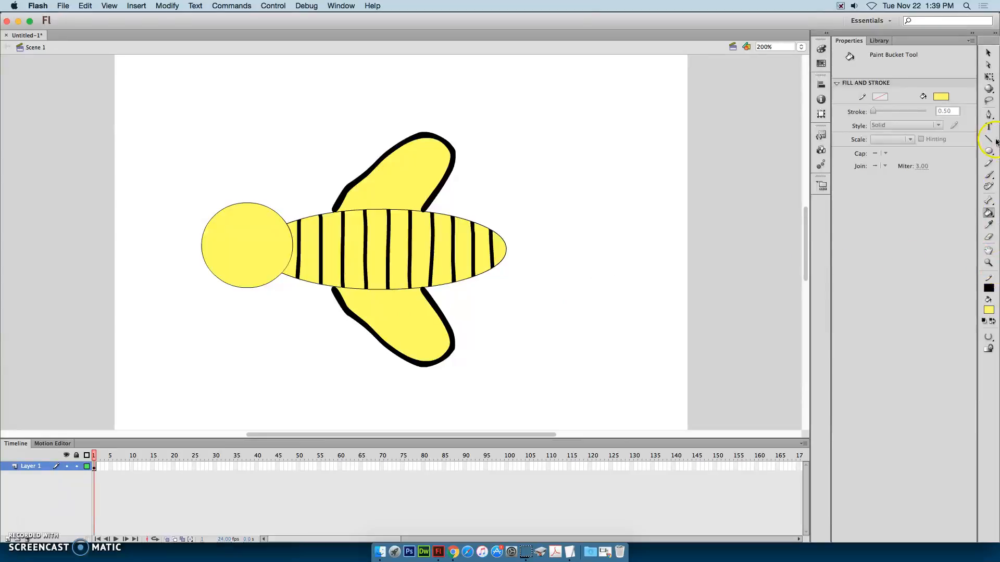
Paint two black eyes on the head and a black dot nose on its left edge with the Brush tool
click(989, 176)
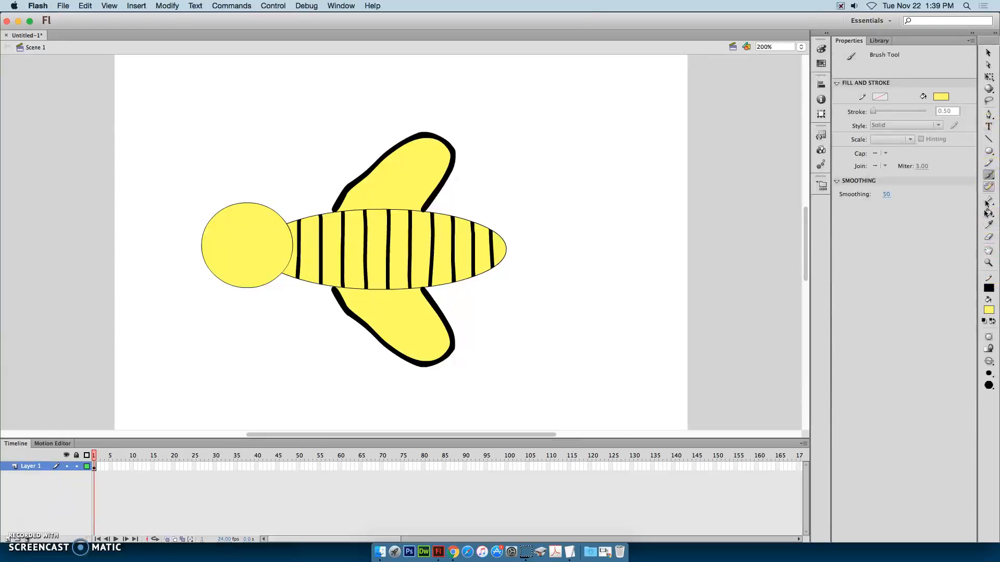
click(945, 99)
click(837, 119)
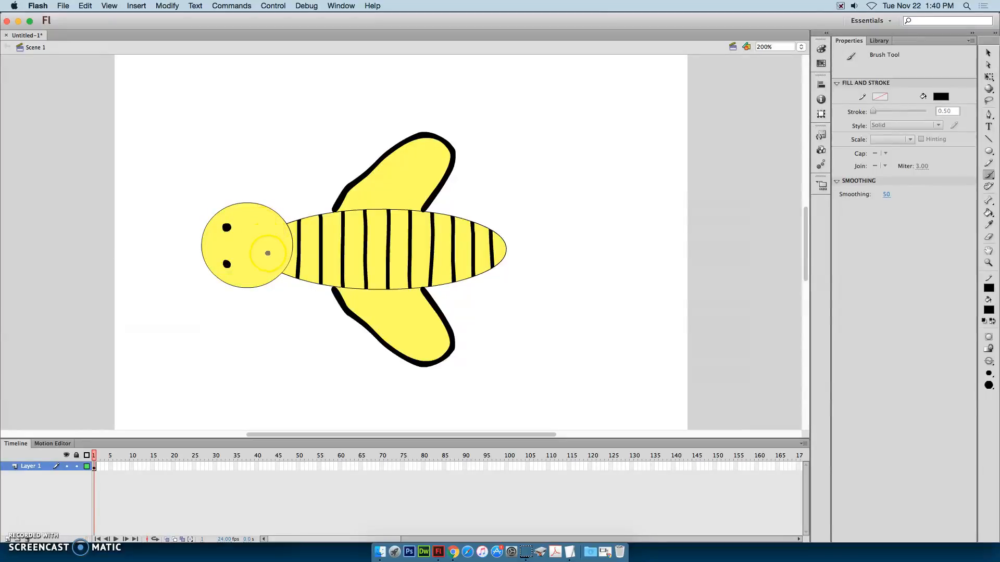
click(202, 247)
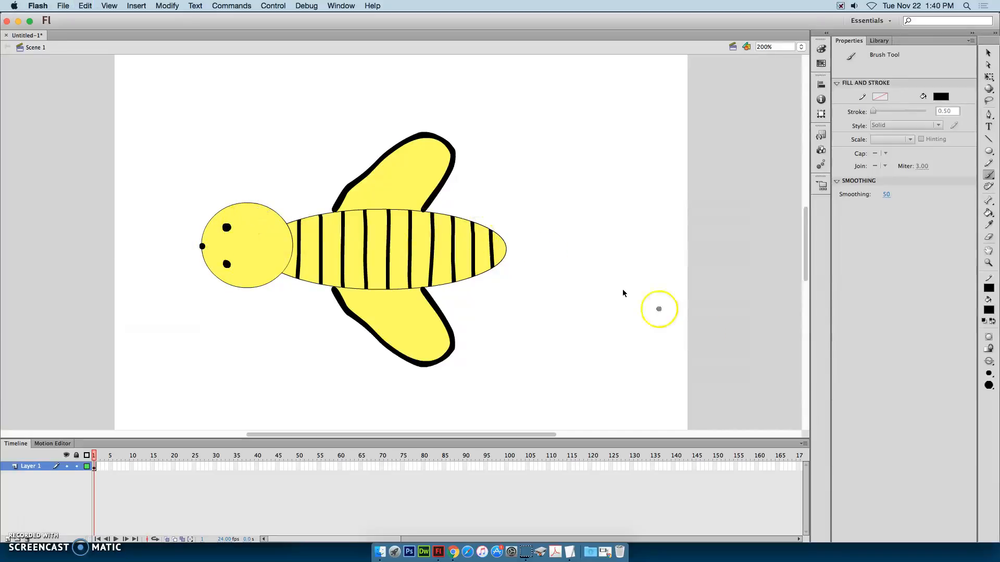
Switch to a smaller brush size and paint two black antennae with knobbed tips extending from the head
click(989, 374)
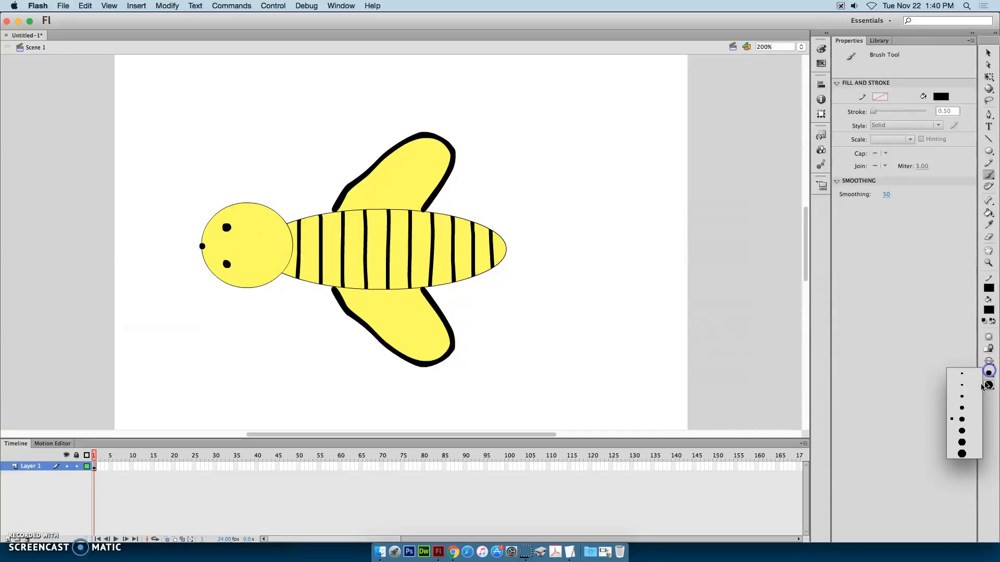
click(961, 401)
drag(258, 219, 267, 173)
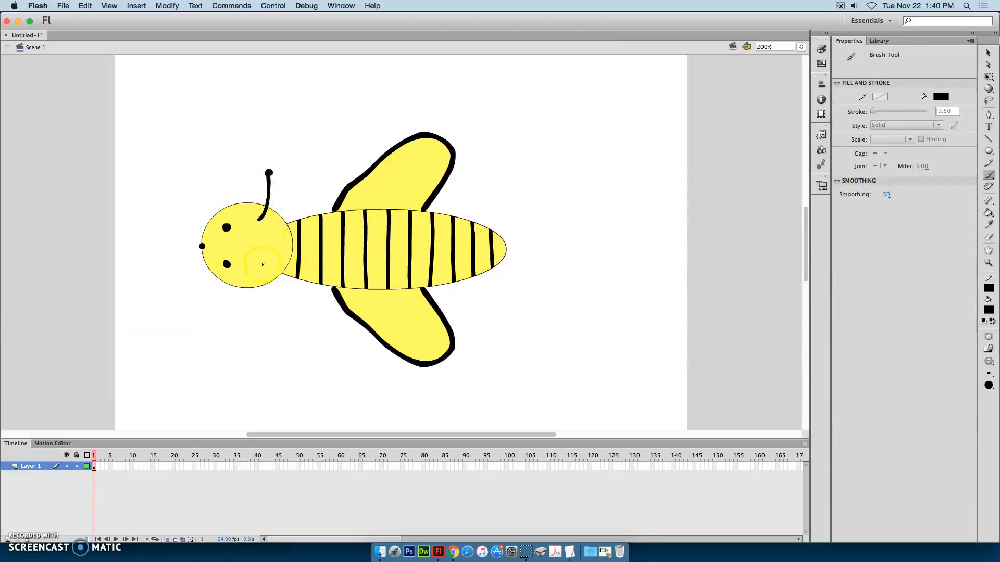
drag(256, 267, 277, 311)
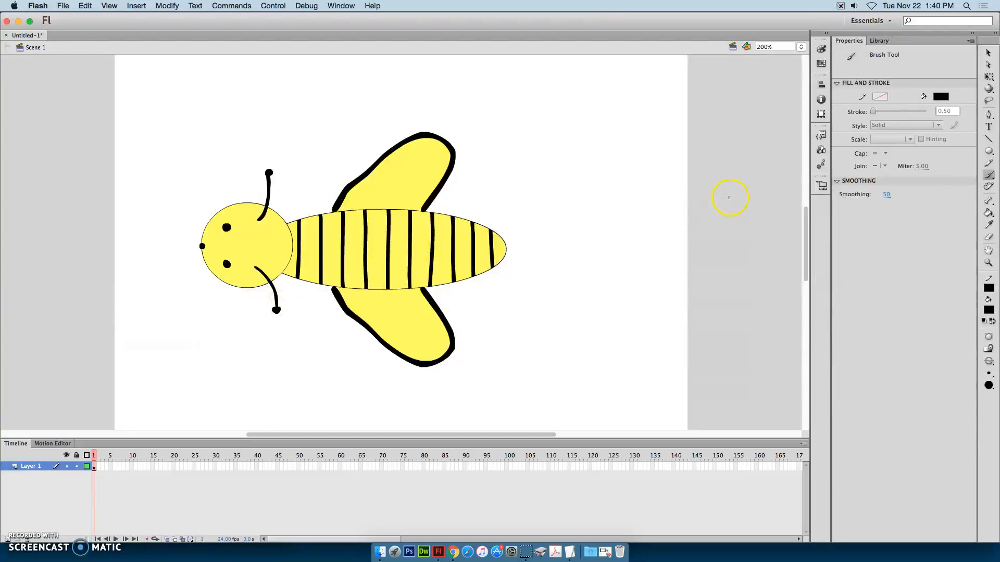
Select separate pieces of the bee one at a time: the upper wing's fill, parts of the body and the lower wing's fill
click(989, 55)
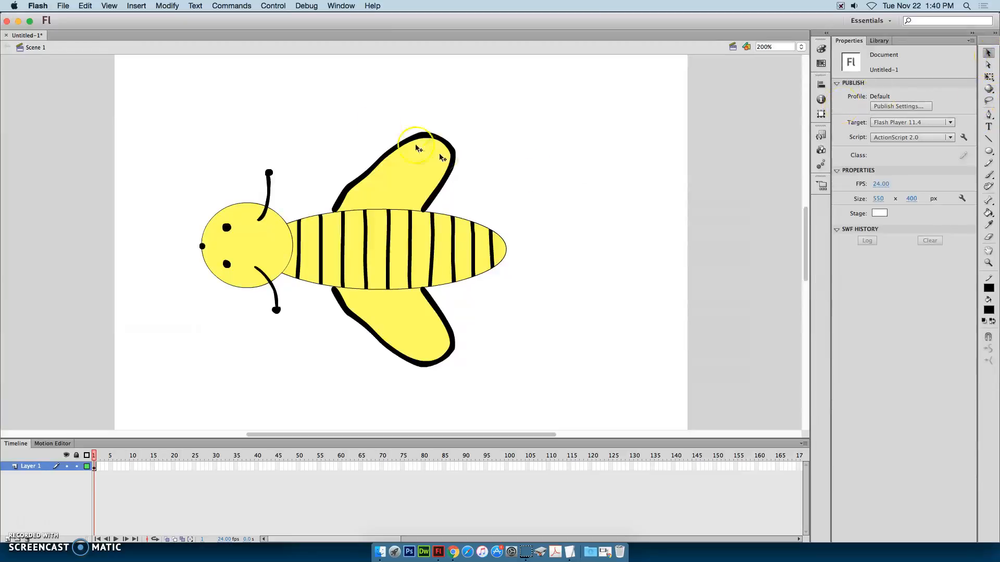
click(406, 174)
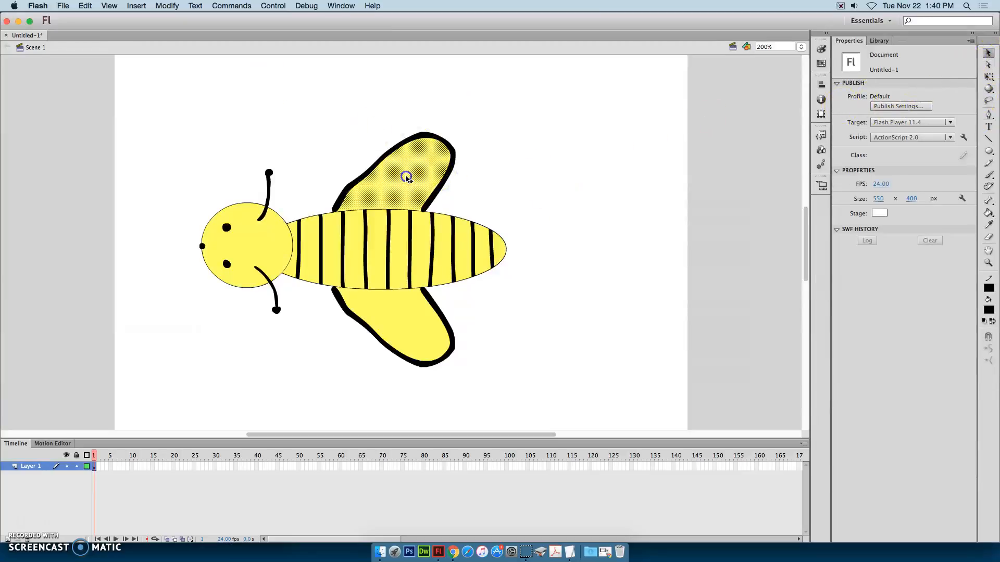
click(410, 242)
click(379, 275)
click(409, 307)
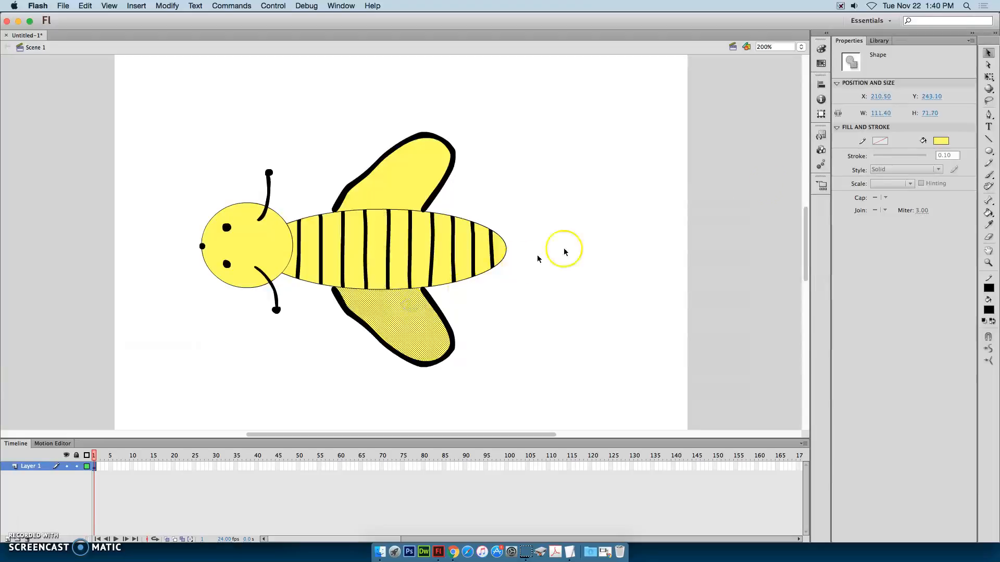
Select the entire bee on frame 1 and convert it to a Graphic symbol named BEE with centre registration
mouse_move(155, 100)
mouse_down()
mouse_move(259, 247)
mouse_move(540, 384)
mouse_up()
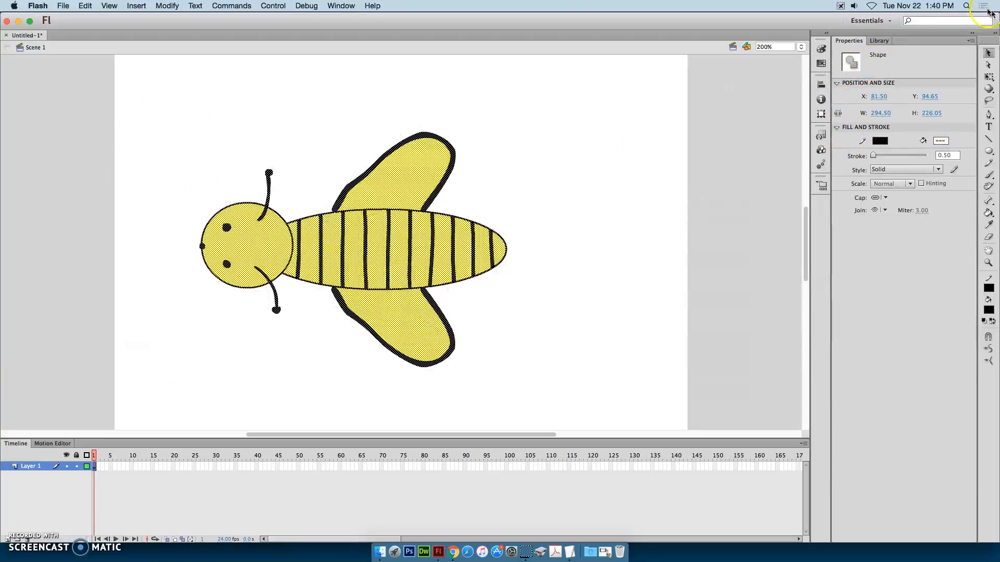
drag(161, 100, 554, 401)
click(127, 483)
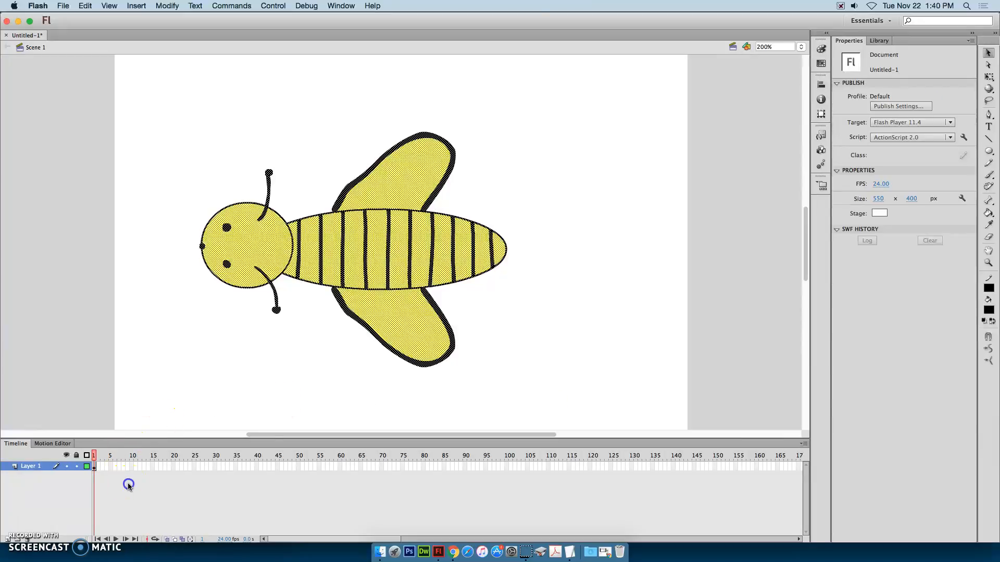
click(95, 468)
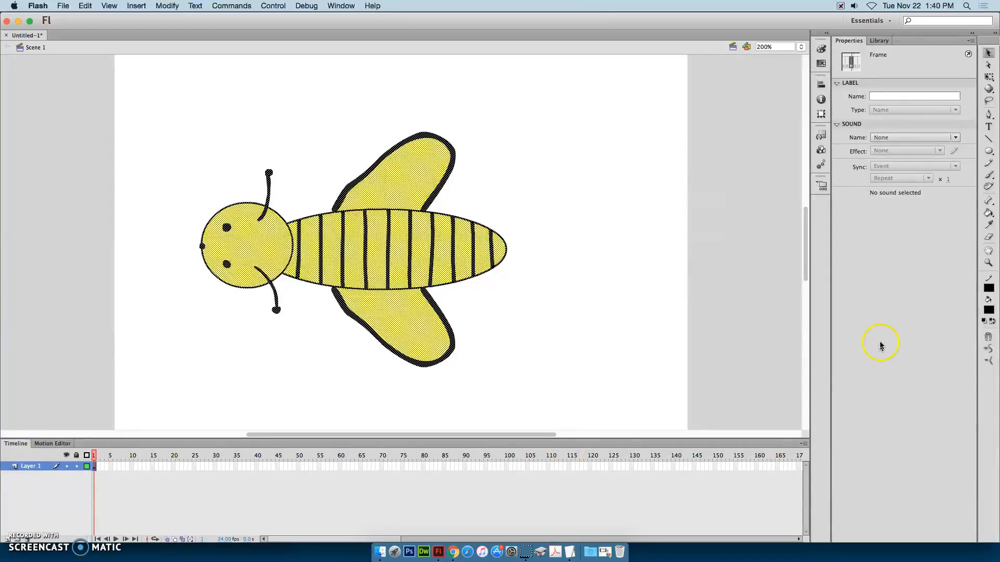
click(166, 6)
click(175, 34)
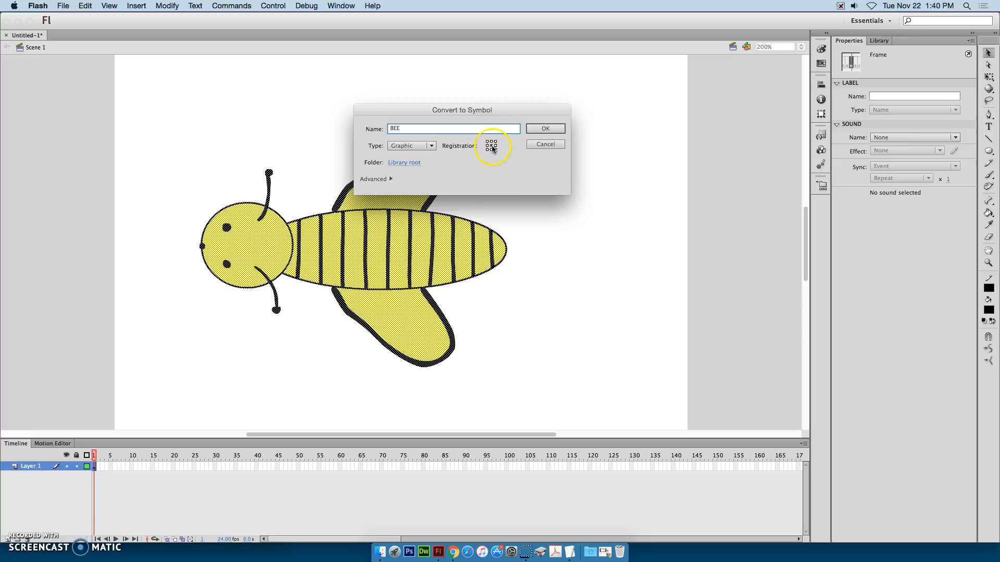
click(553, 129)
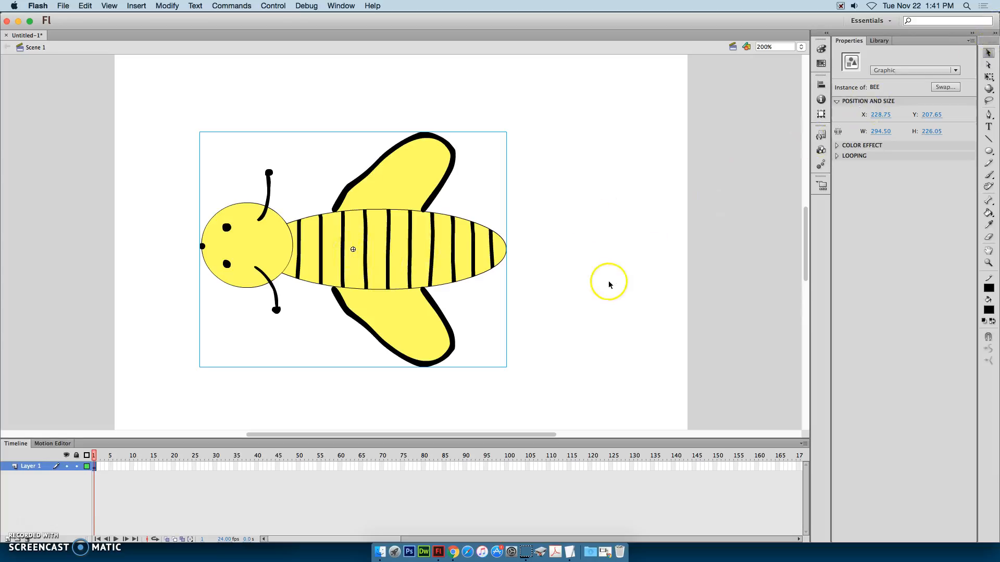
Scale the bee down with Free Transform to about 74 by 57 px and move it to the stage's lower-left area
click(988, 76)
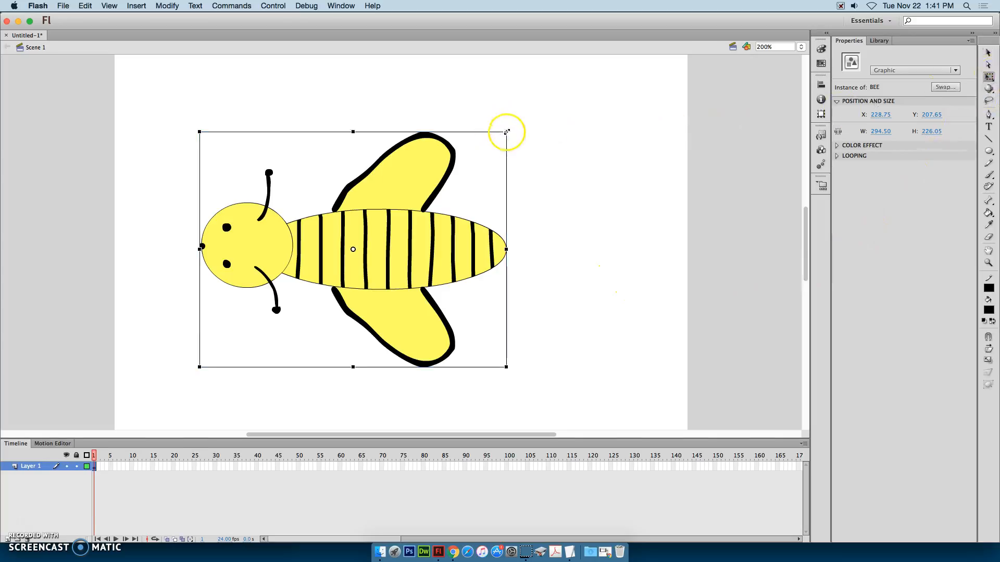
drag(507, 132, 401, 218)
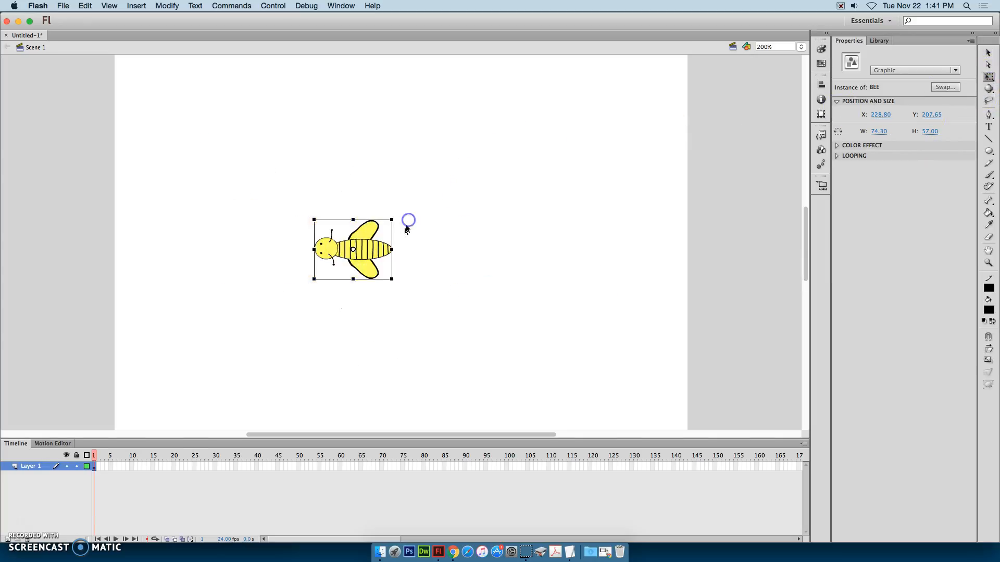
drag(378, 252, 233, 360)
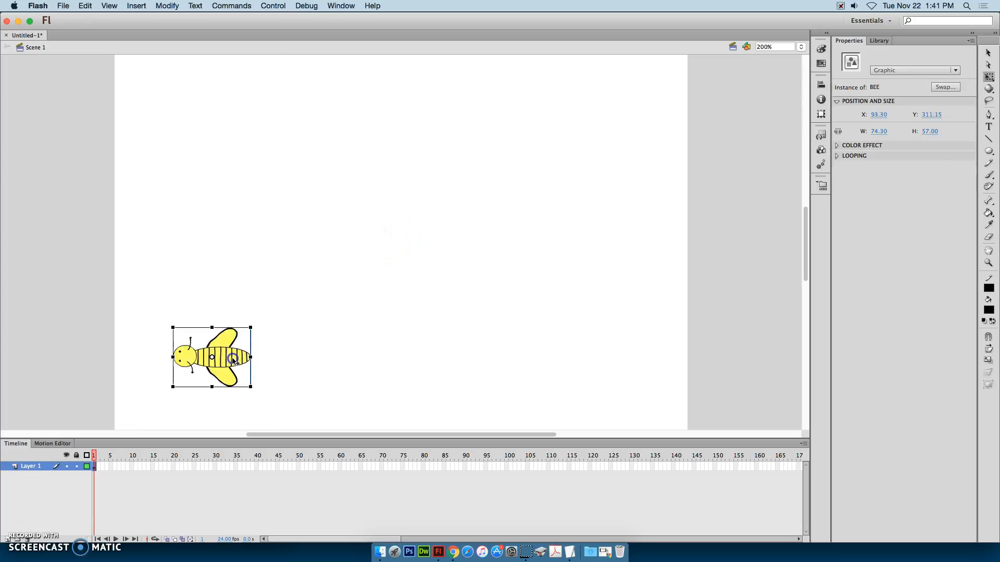
Open the BEE symbol for editing, view its entry in the library, and return to Scene 1
double_click(233, 361)
click(357, 317)
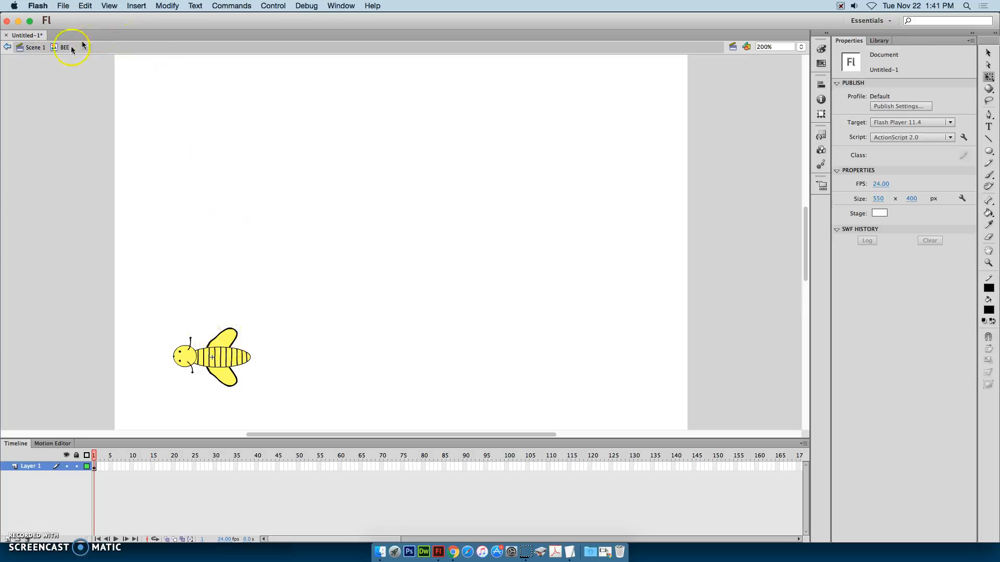
click(878, 41)
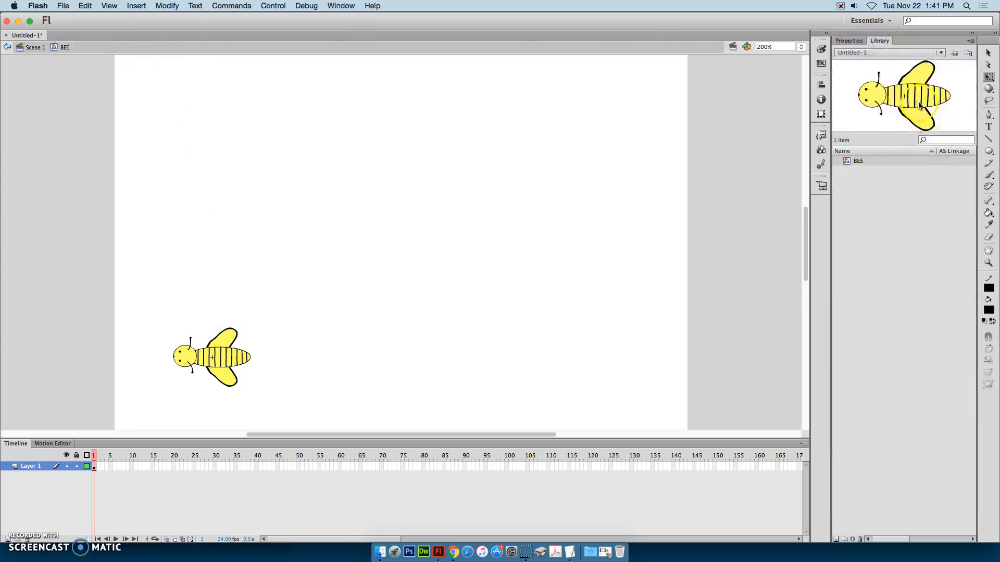
click(25, 48)
click(179, 70)
Place a second instance of the BEE symbol from the library in the upper-right part of the stage
click(988, 54)
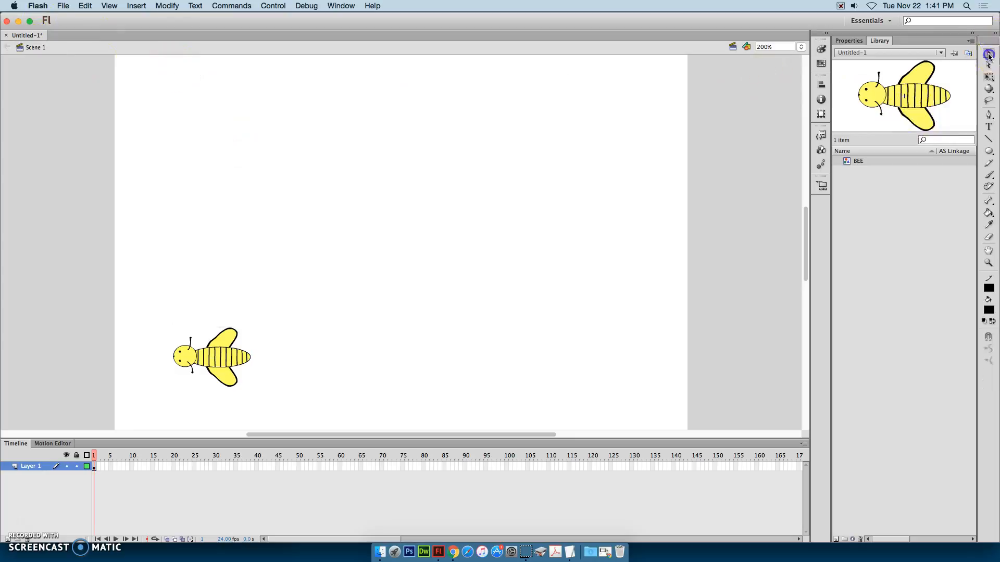
drag(860, 163, 645, 170)
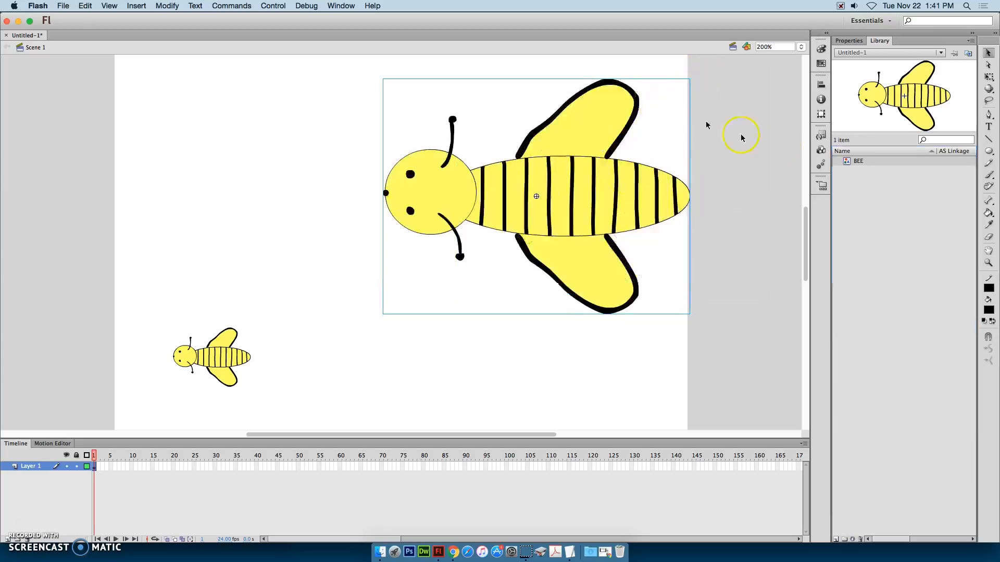
click(991, 79)
Apply a pink Tint colour effect to the second bee, with 81% tint, red 197, green 102 and blue 153
click(861, 41)
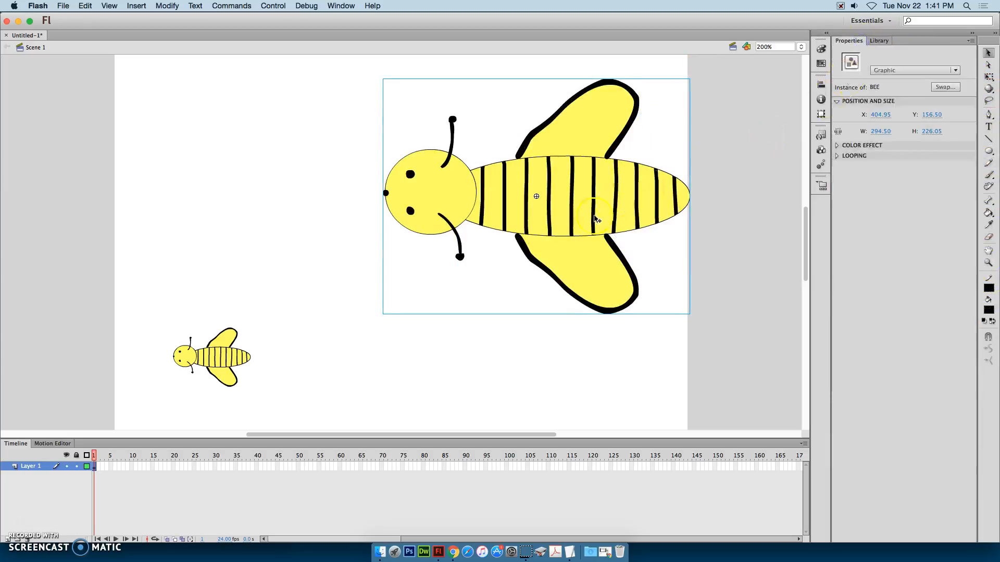
click(838, 145)
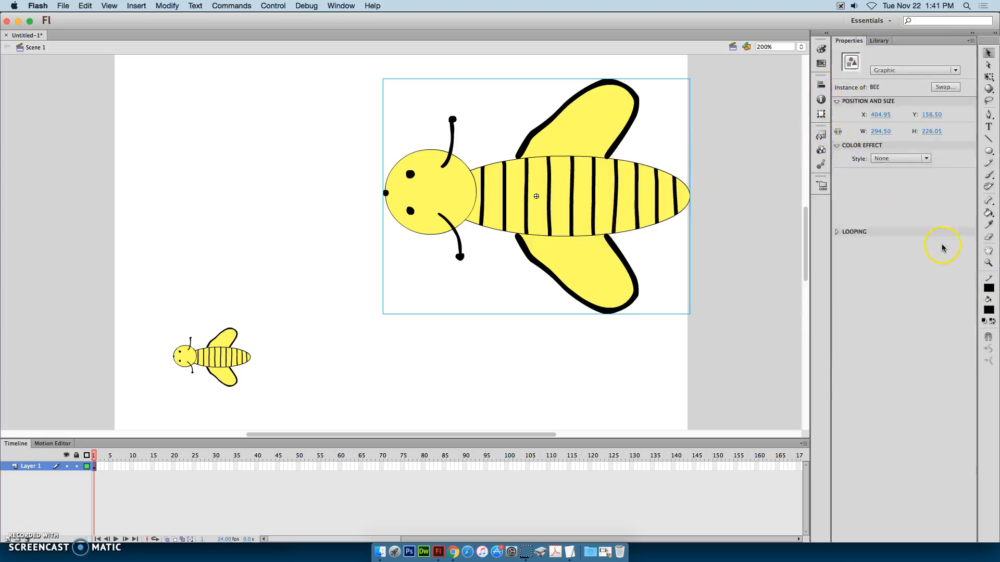
click(926, 158)
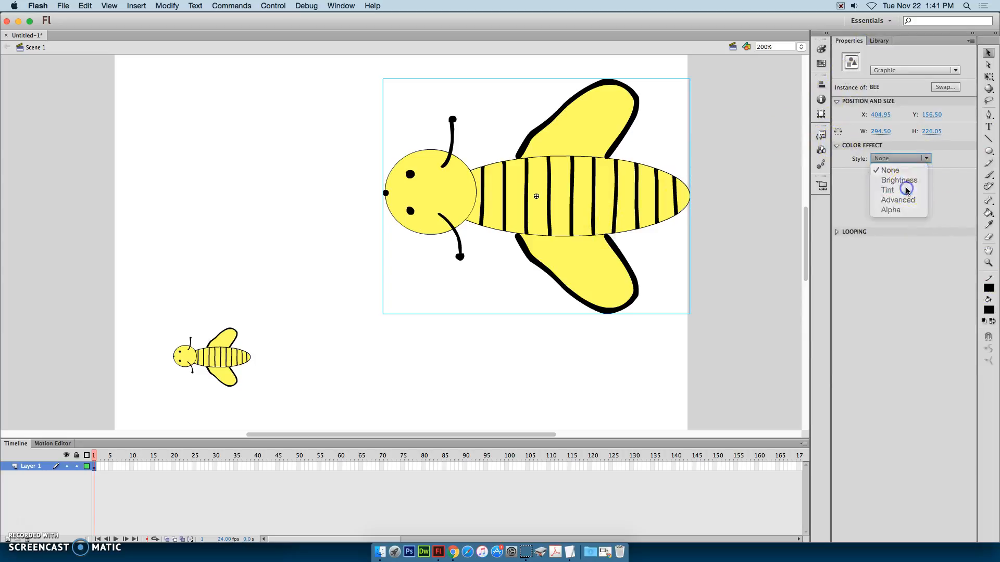
click(906, 188)
click(945, 159)
click(942, 207)
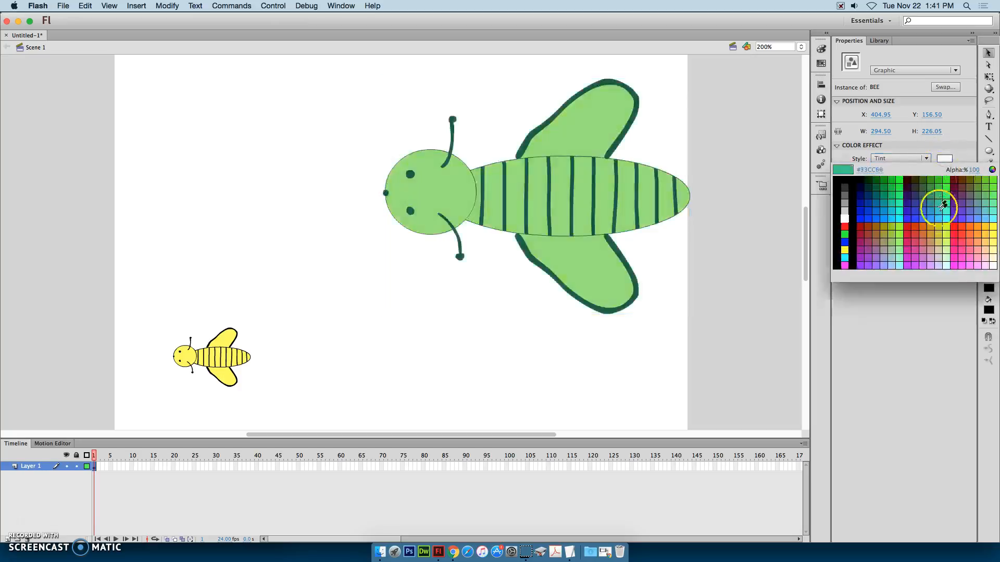
click(921, 246)
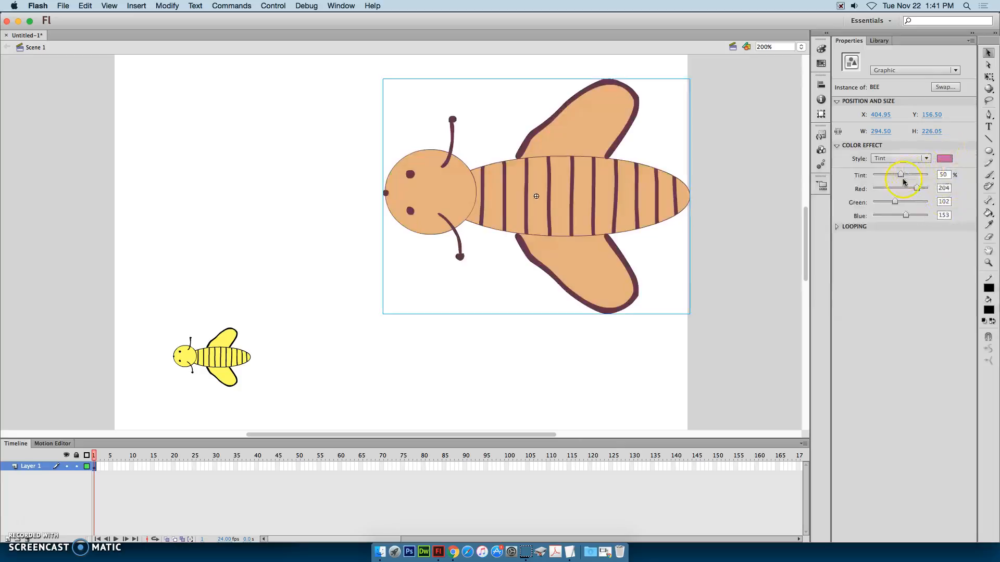
drag(901, 175, 914, 191)
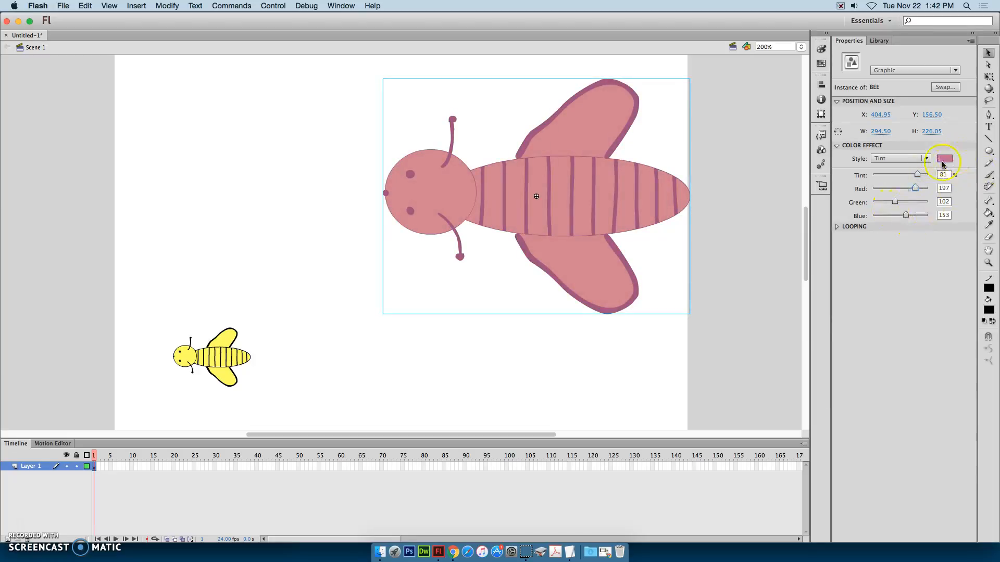
Scale the pink-tinted bee down to roughly half its size with Free Transform
click(990, 77)
drag(688, 79, 606, 125)
click(620, 133)
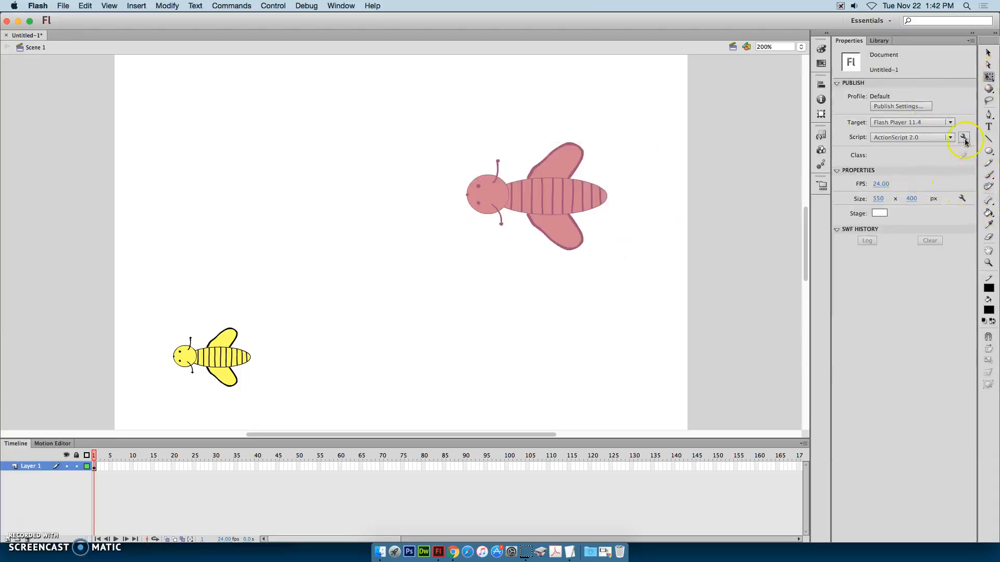
Add a third BEE instance in the upper-left part of the stage, shrink it and rotate it so its head points up
click(880, 41)
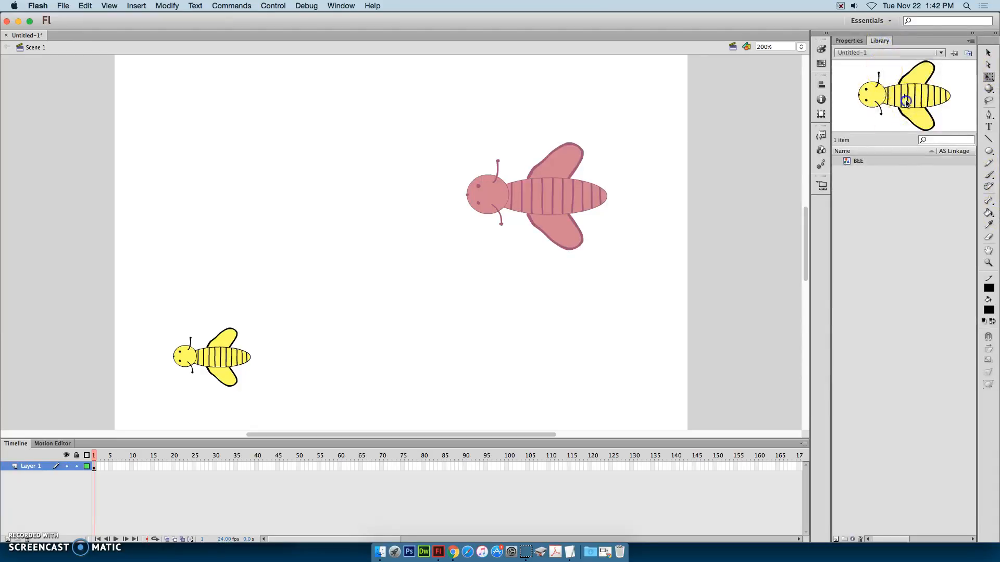
drag(880, 159, 325, 177)
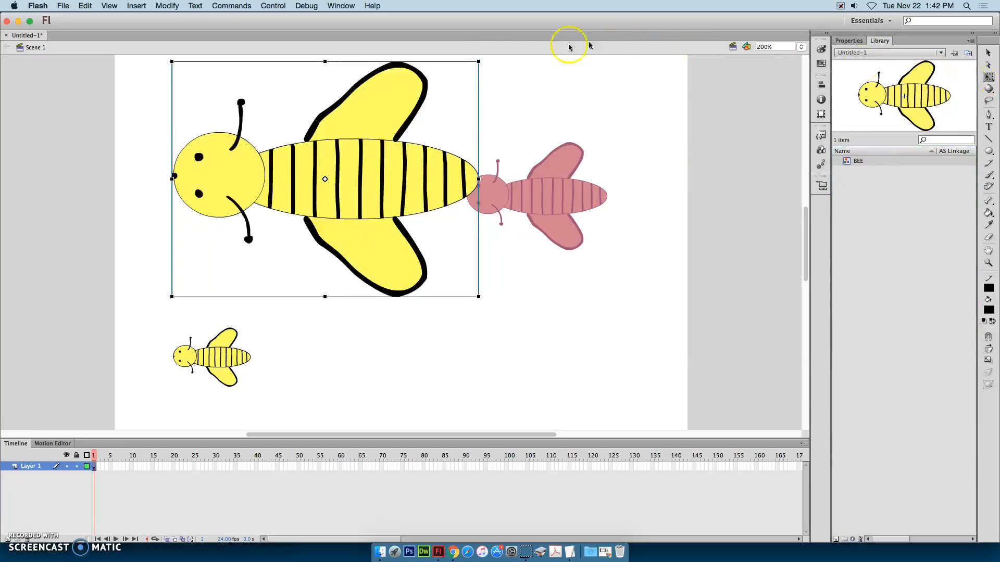
drag(475, 61, 367, 215)
click(326, 172)
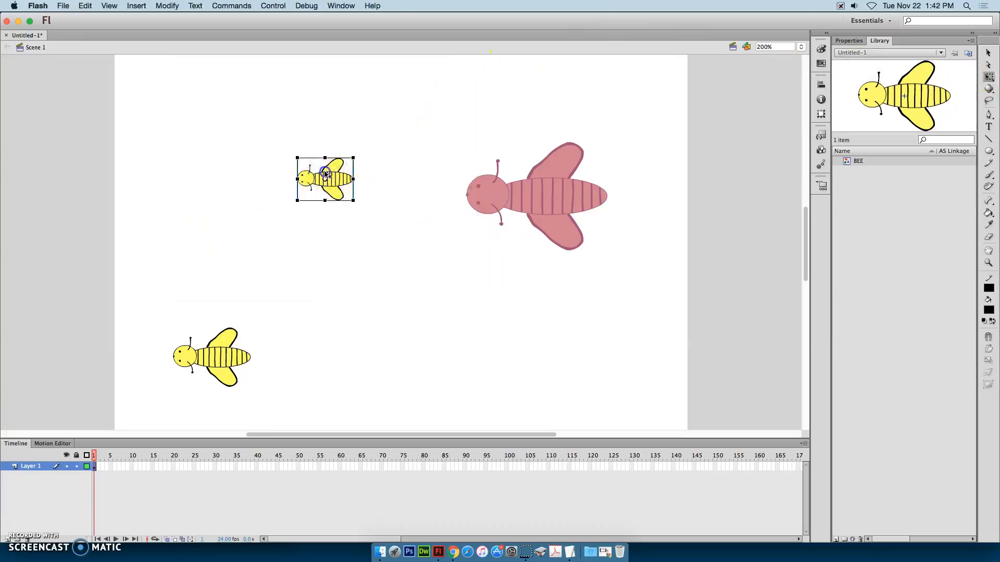
drag(357, 151, 418, 194)
click(403, 192)
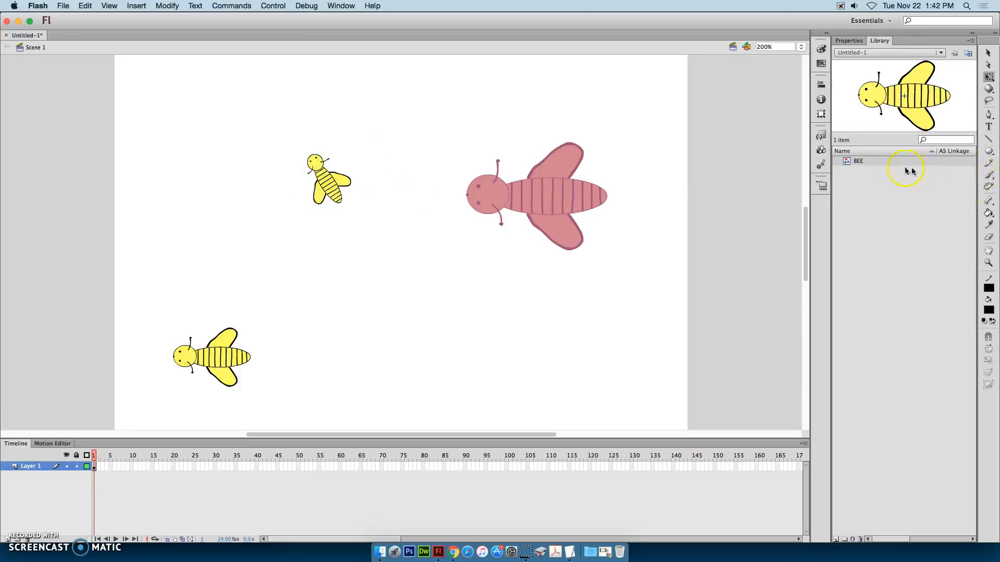
Place four more full-size BEE instances from the library across the stage, overlapping the other bees
drag(875, 164, 645, 214)
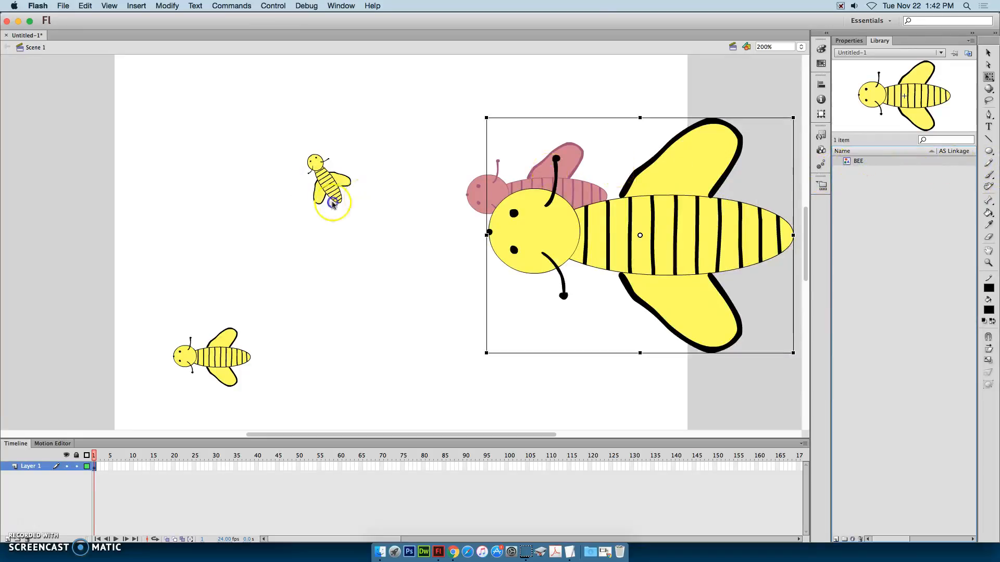
drag(332, 205, 317, 208)
drag(859, 167, 640, 346)
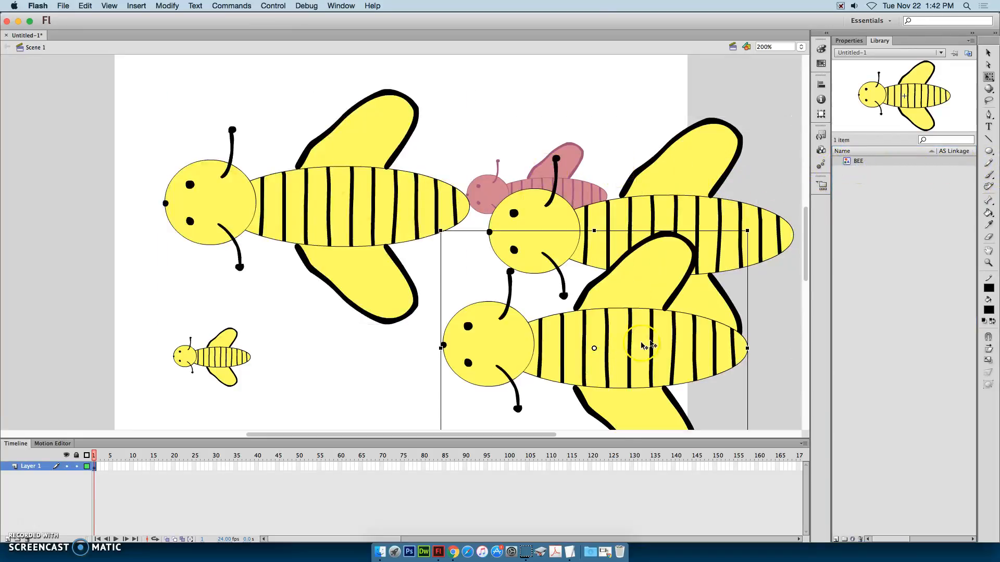
drag(857, 166, 499, 112)
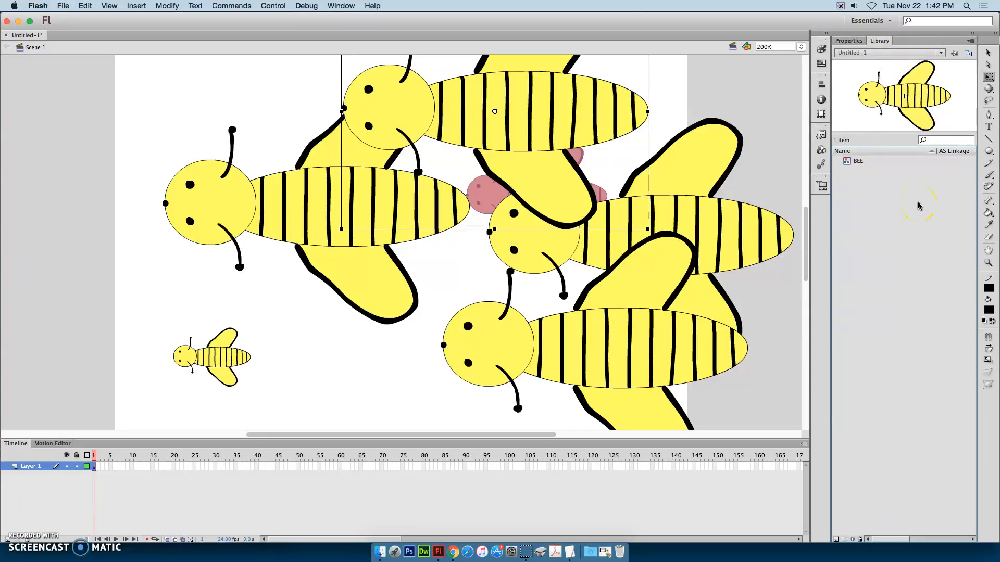
Select all the extra BEE instances together and delete them, keeping only the small lower-left bee
click(988, 53)
click(404, 123)
drag(187, 95, 735, 311)
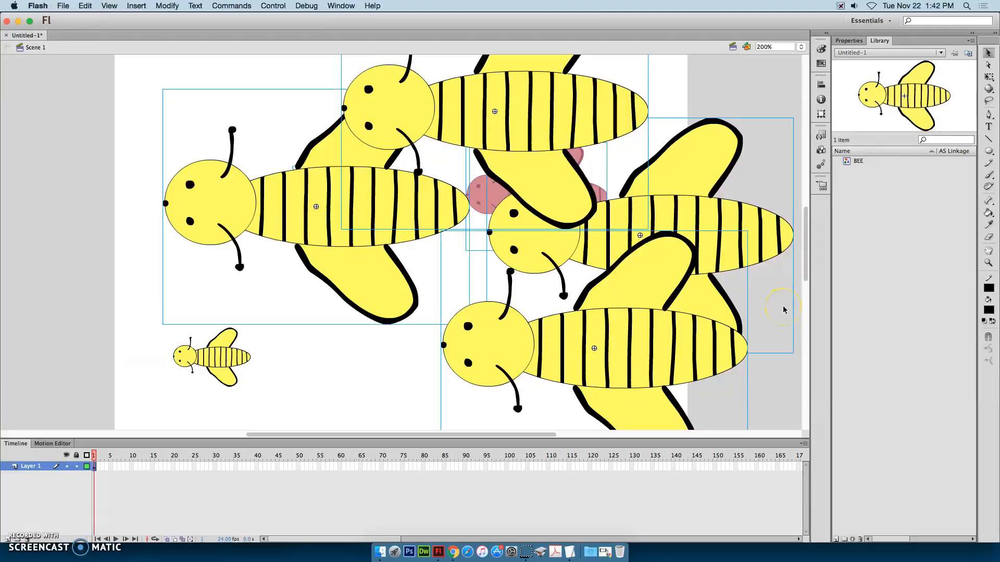
key(Delete)
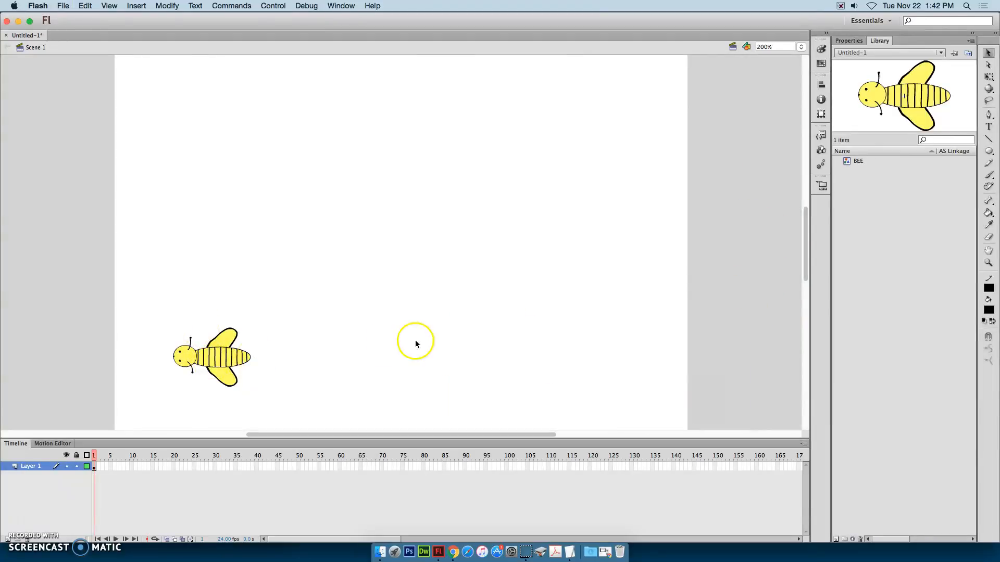
Move the remaining bee slightly lower, close to the bottom edge of the stage
click(800, 46)
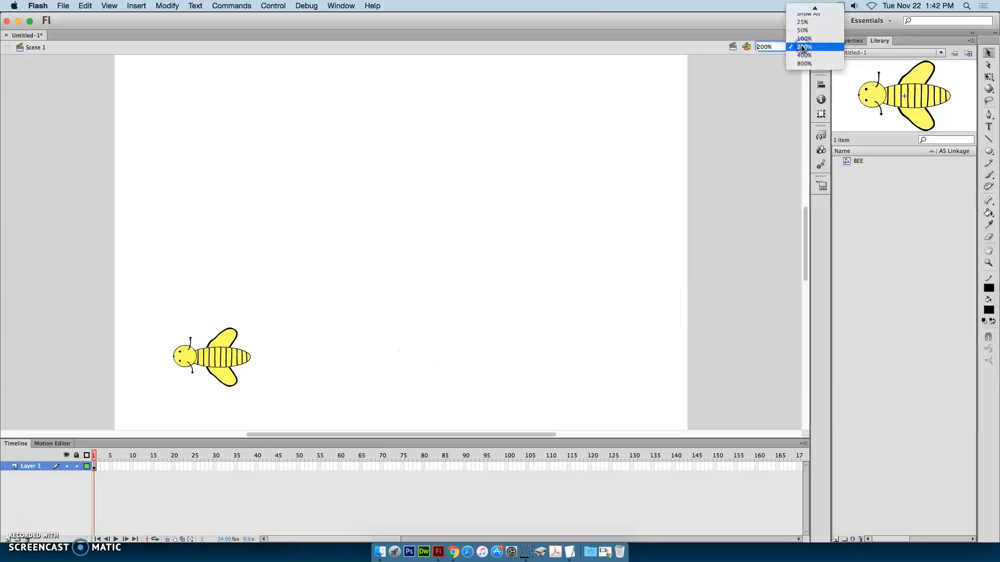
click(809, 14)
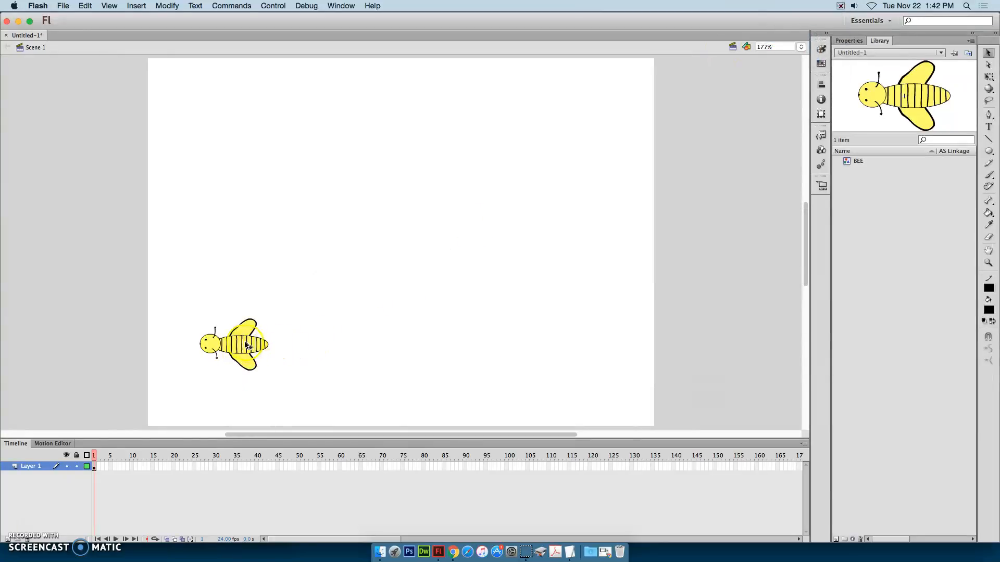
drag(246, 345, 243, 372)
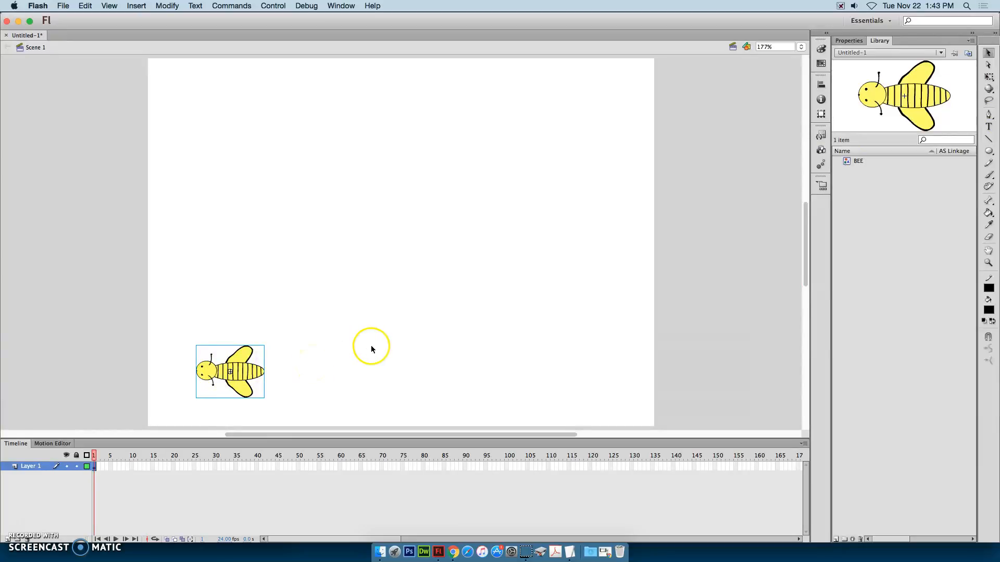
Rename Layer 1 to Bee and lock it
double_click(32, 467)
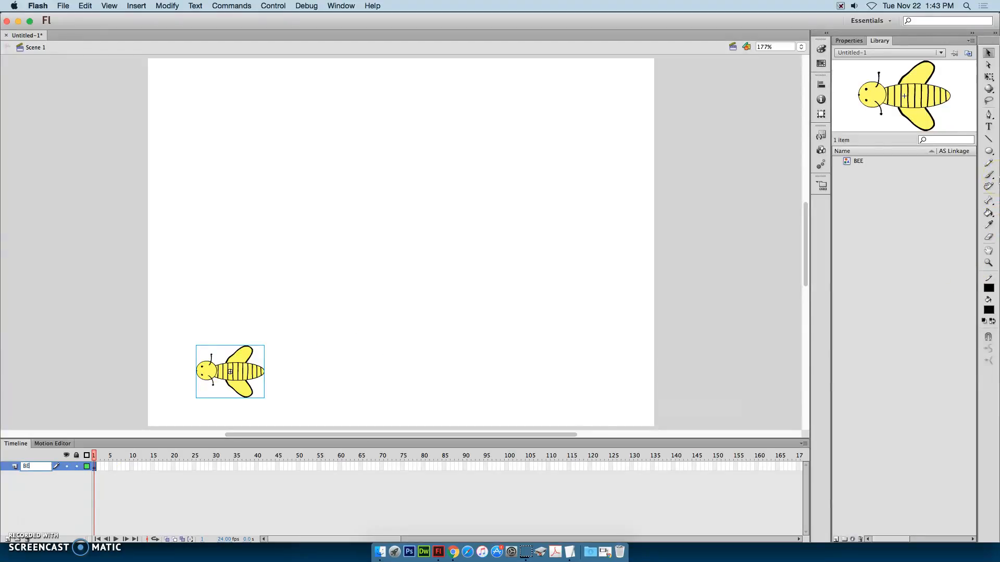
key(Return)
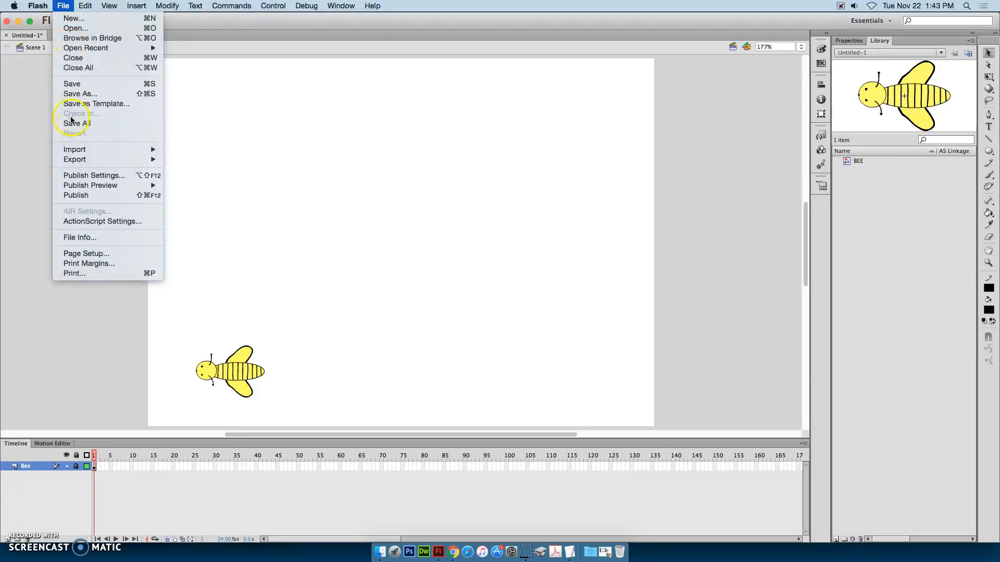
Save the document as a Flash CS6 file in the flash folder, named #_ plus the author's last name and _symbols
click(79, 94)
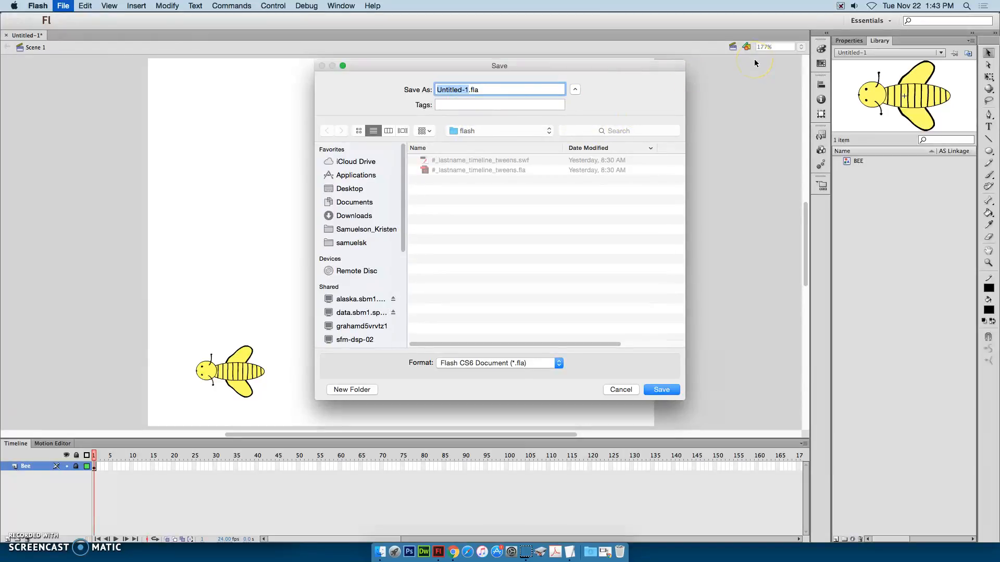
text(#_lastname)
key(BackSpace)
key(BackSpace)
key(BackSpace)
key(BackSpace)
key(BackSpace)
key(BackSpace)
key(BackSpace)
key(BackSpace)
text(samuelson_symbols)
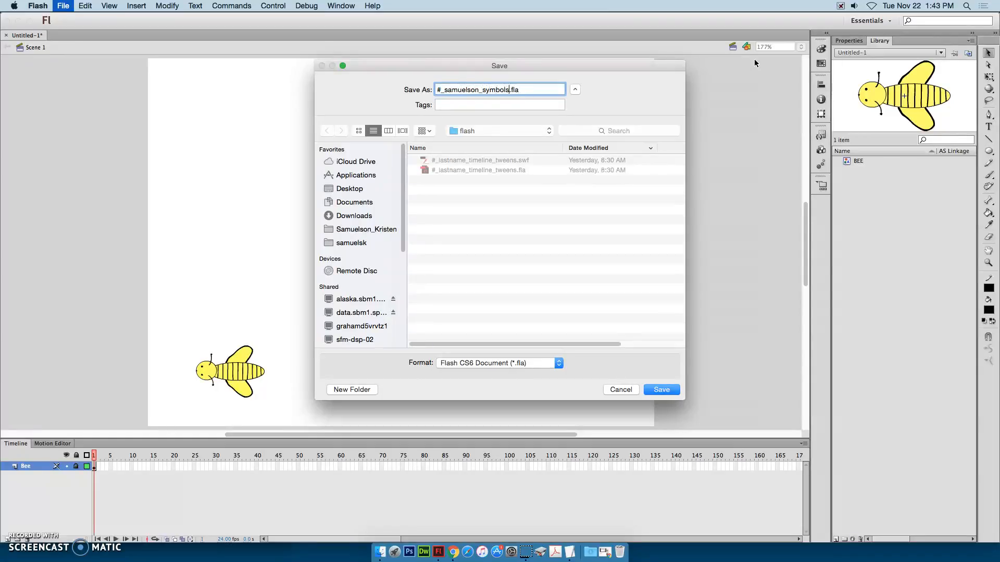
key(Return)
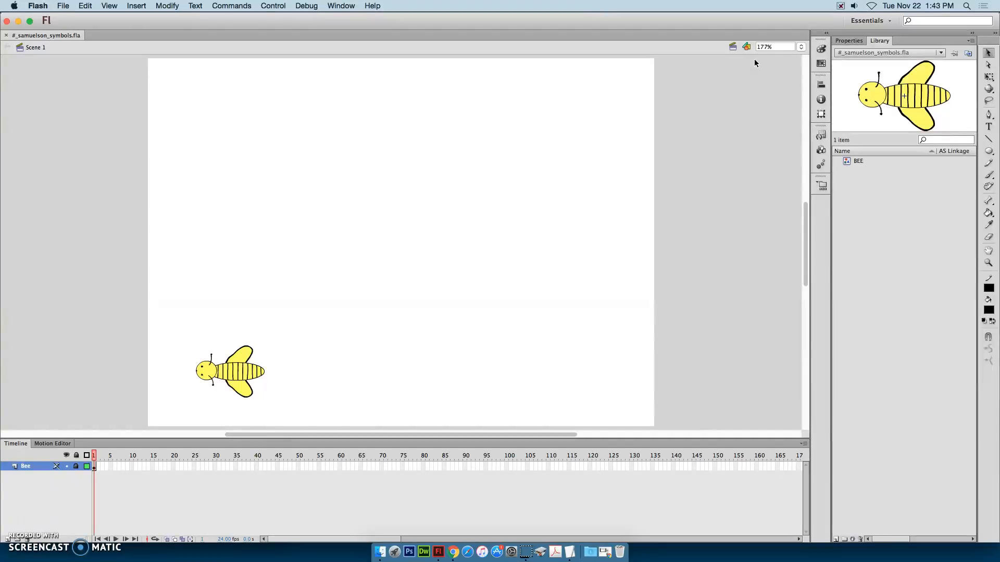
Test the movie to preview the bee in a SWF window, and close the preview
key(super+Return)
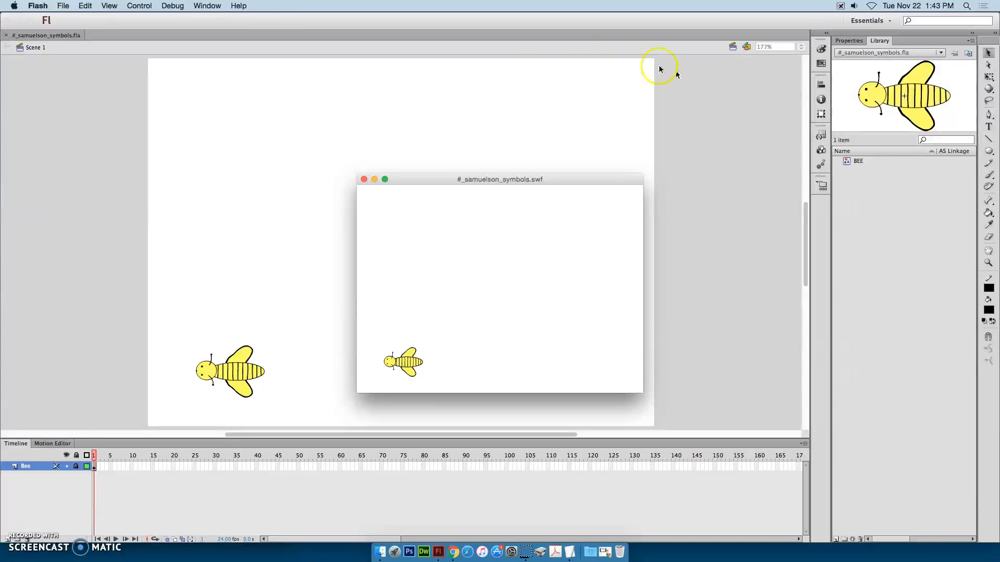
click(364, 179)
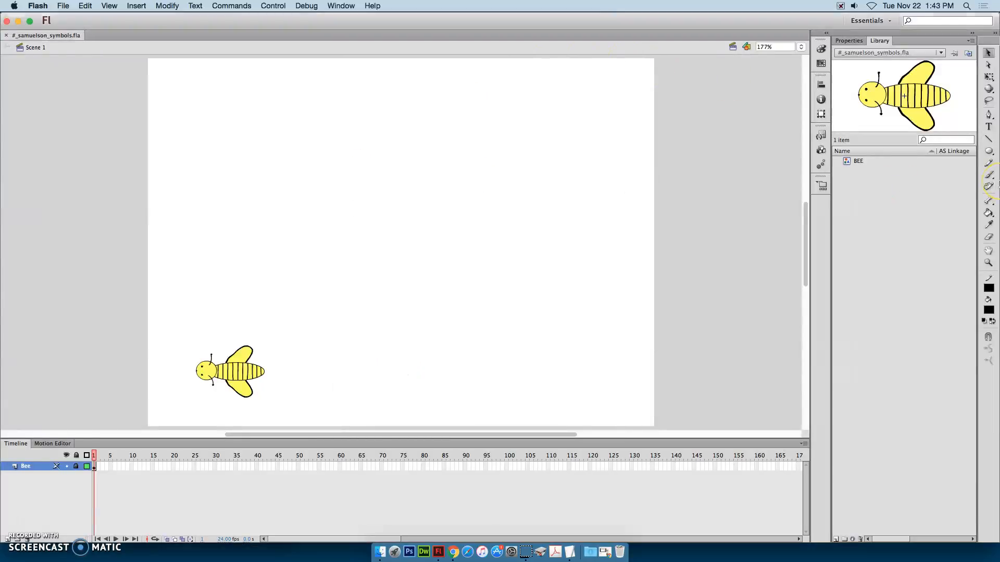